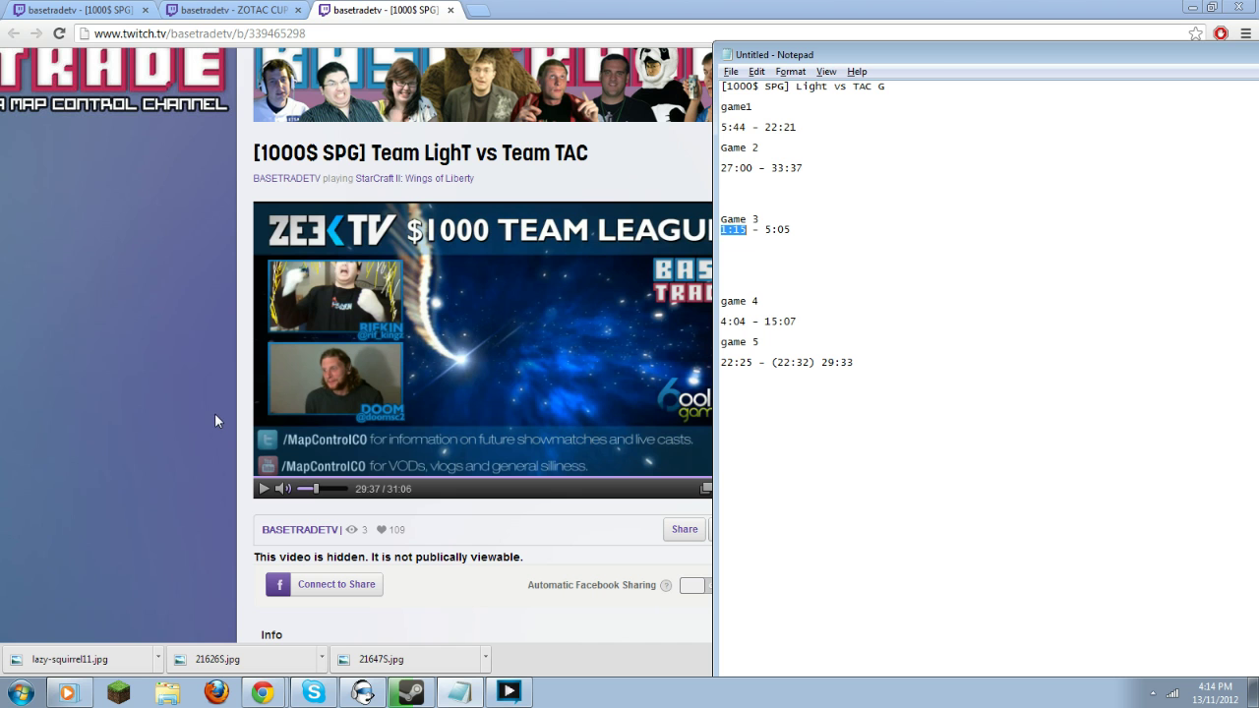
# Bring the Team LighT vs Team TAC past-broadcast page in front of the Notepad notes.
pyautogui.click(154, 325)
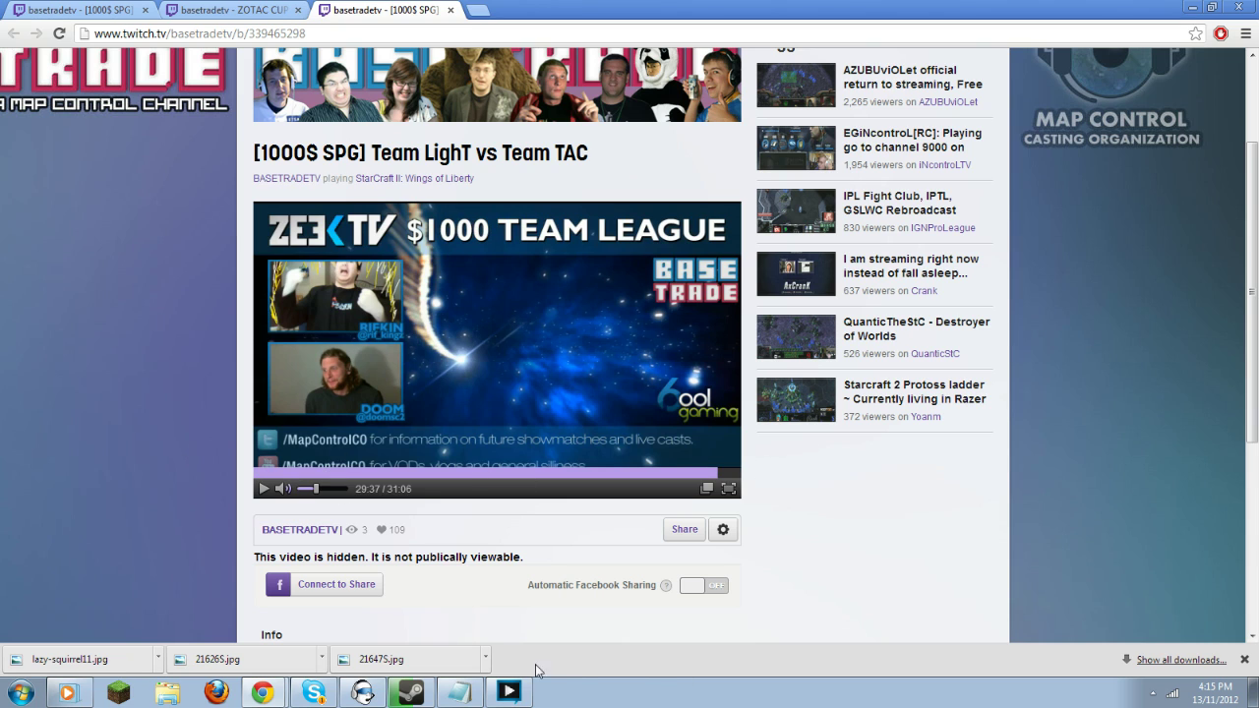
# Scrub the broadcast to 15:38 and select the game 4 and game 5 timestamps in Notepad.
pyautogui.moveTo(323, 479); pyautogui.dragTo(406, 472)
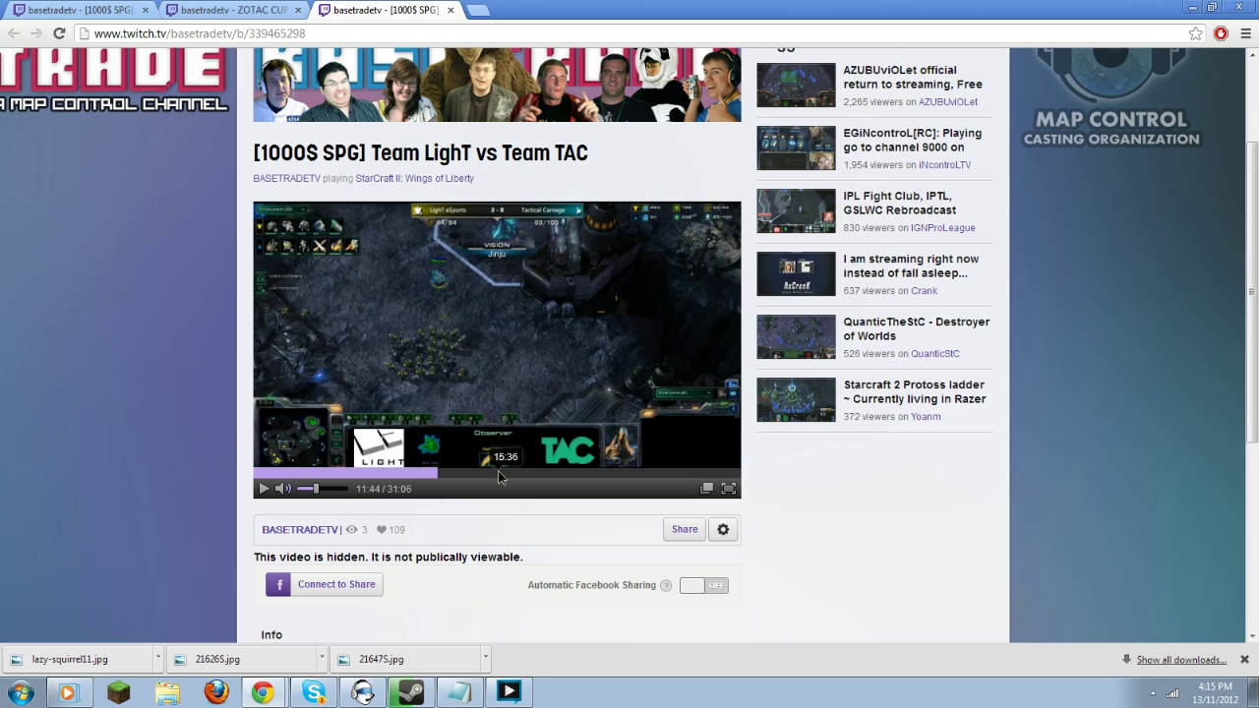
pyautogui.click(498, 471)
pyautogui.click(458, 692)
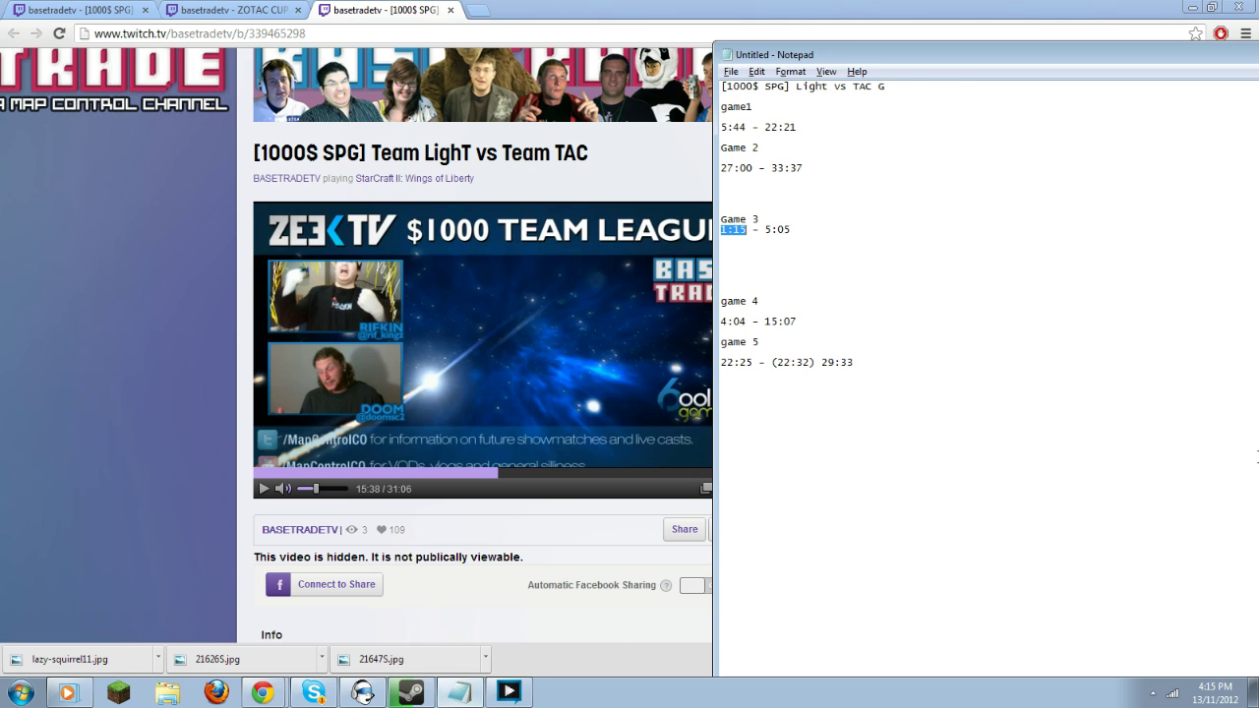
pyautogui.moveTo(840, 58); pyautogui.dragTo(954, 51)
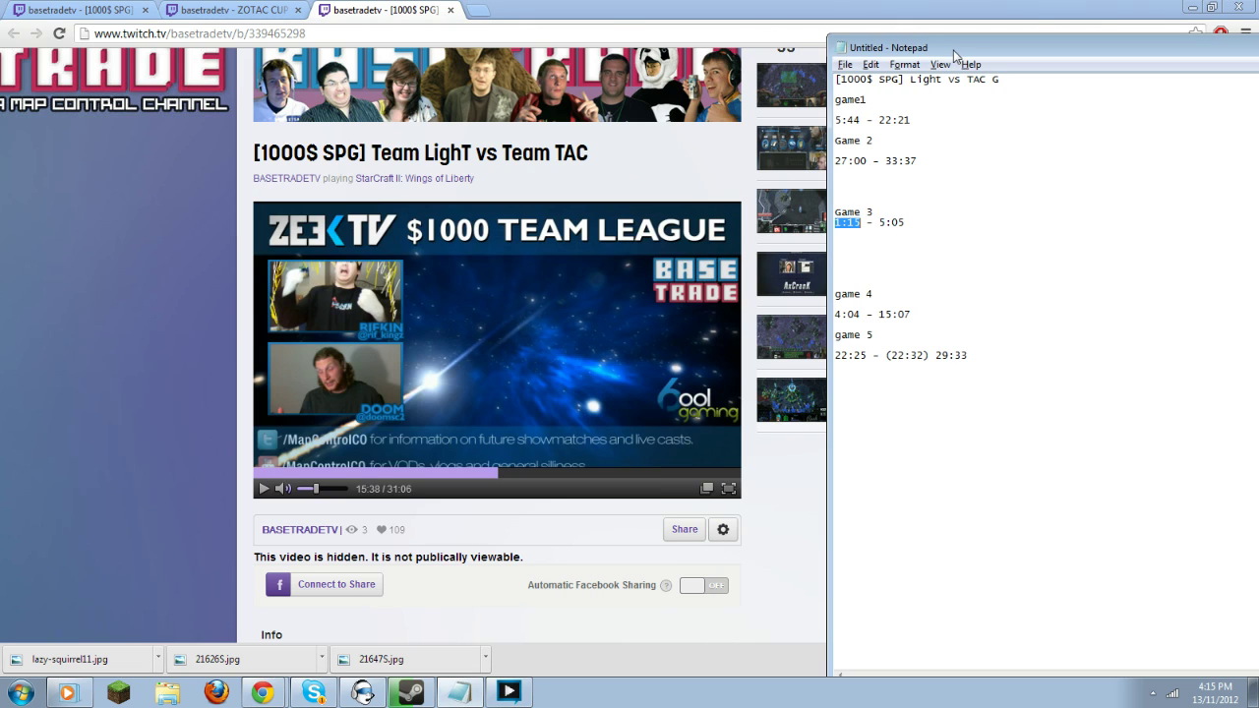
pyautogui.moveTo(970, 355); pyautogui.dragTo(847, 315)
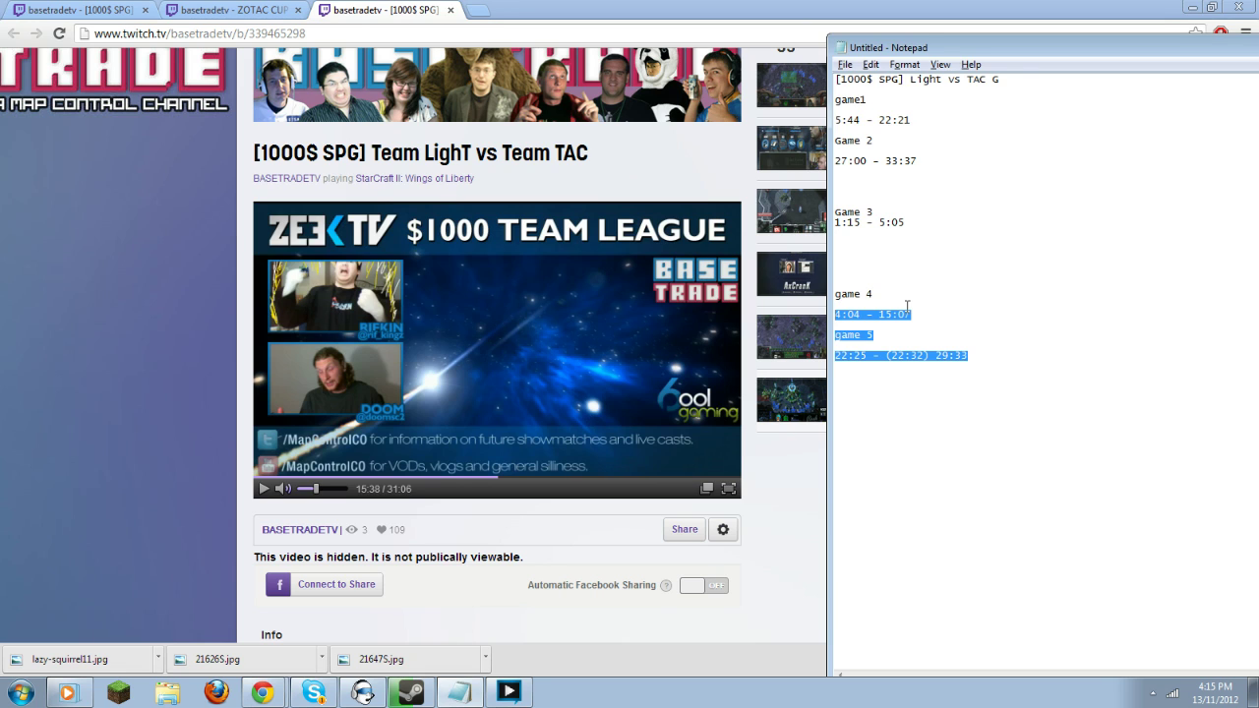
# Start a new highlight from the broadcast's gear menu.
pyautogui.click(786, 590)
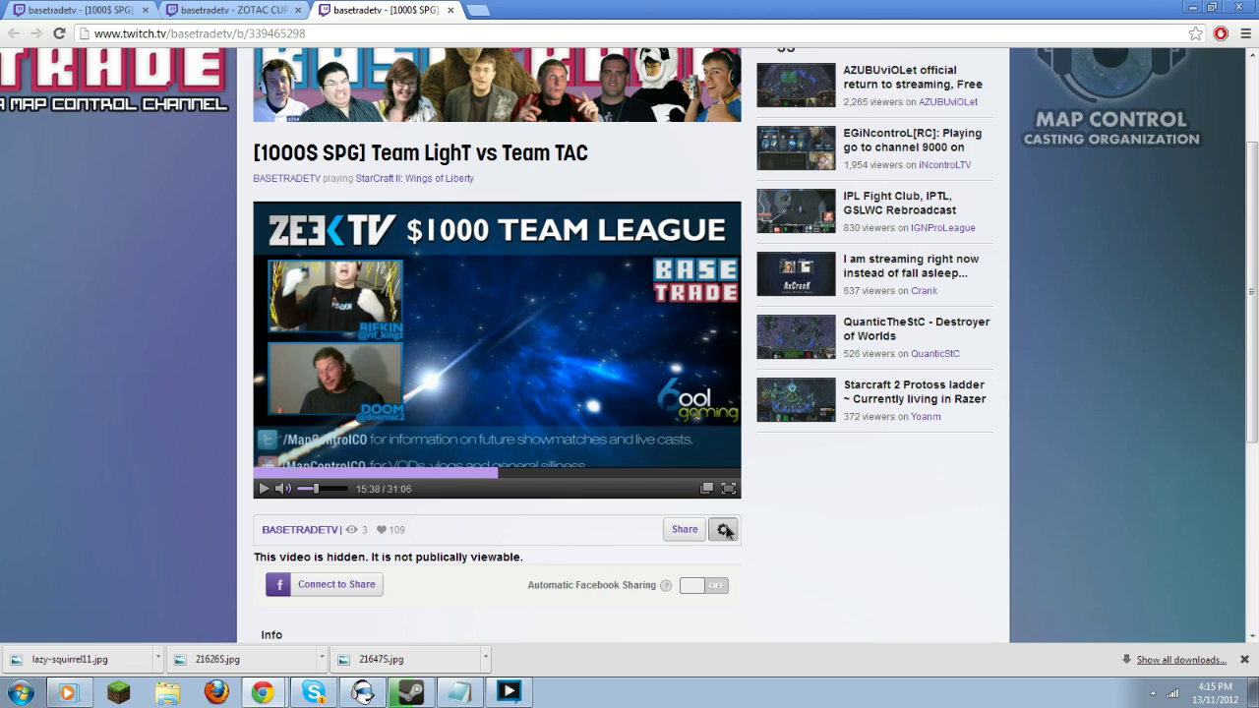
pyautogui.click(726, 531)
pyautogui.click(693, 510)
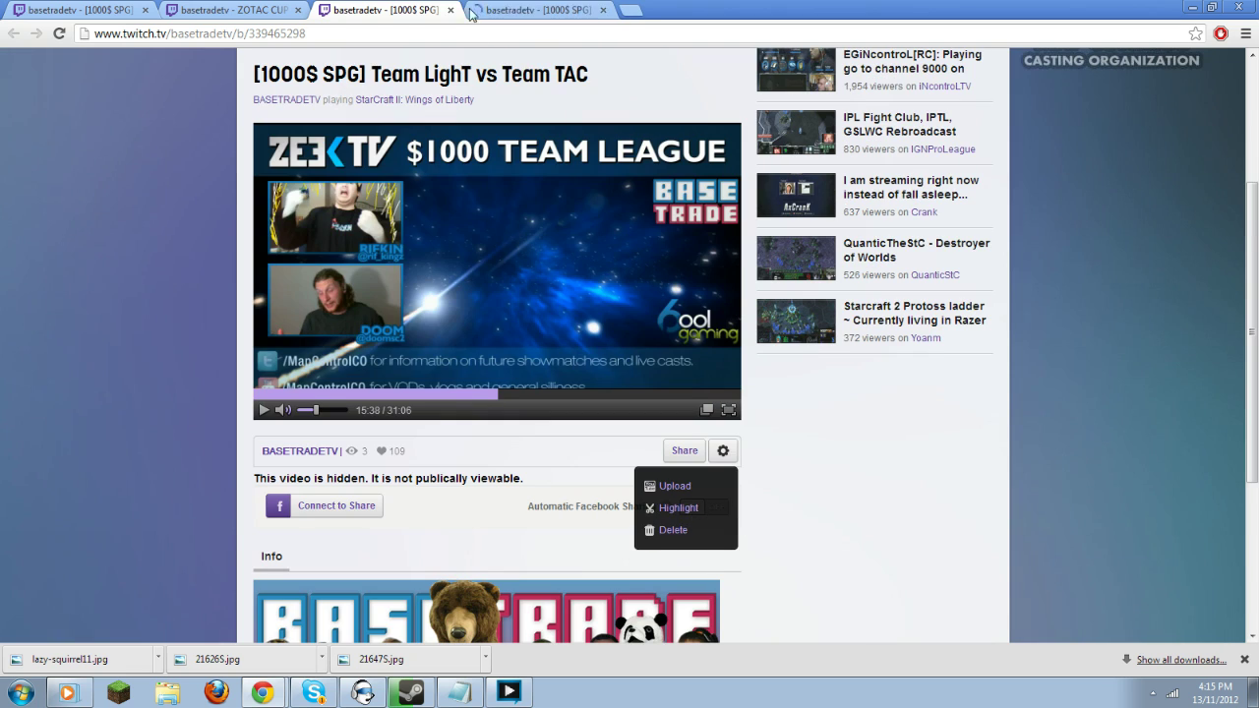
# Title the highlight '[1000$ SPG] Light vs TAC G4' and enter a numeric description.
pyautogui.click(475, 11)
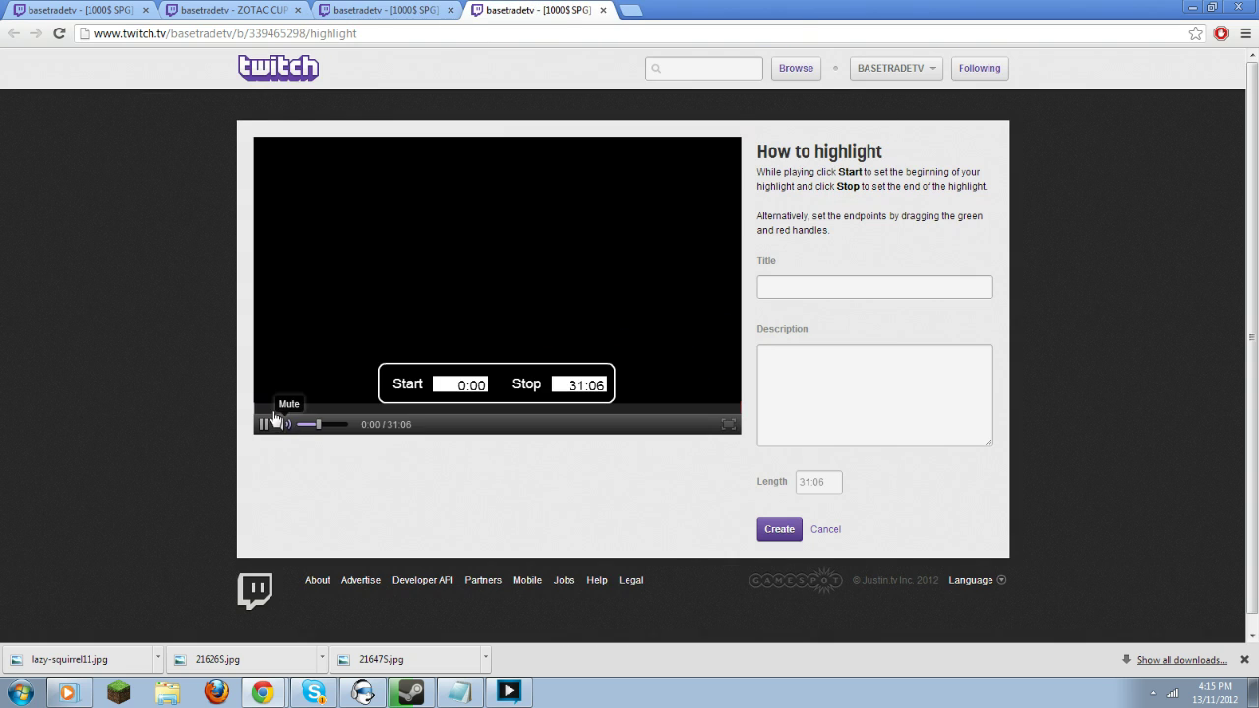
pyautogui.click(798, 286)
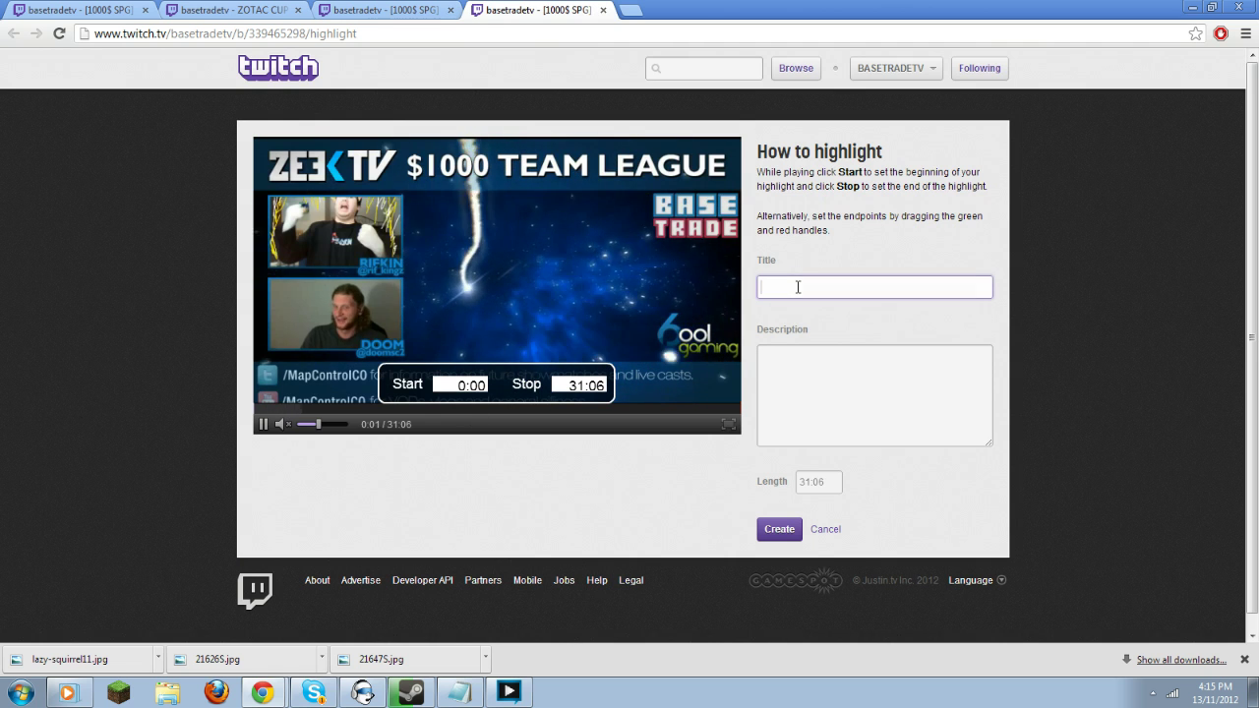
pyautogui.hotkey('alt', 'Tab')
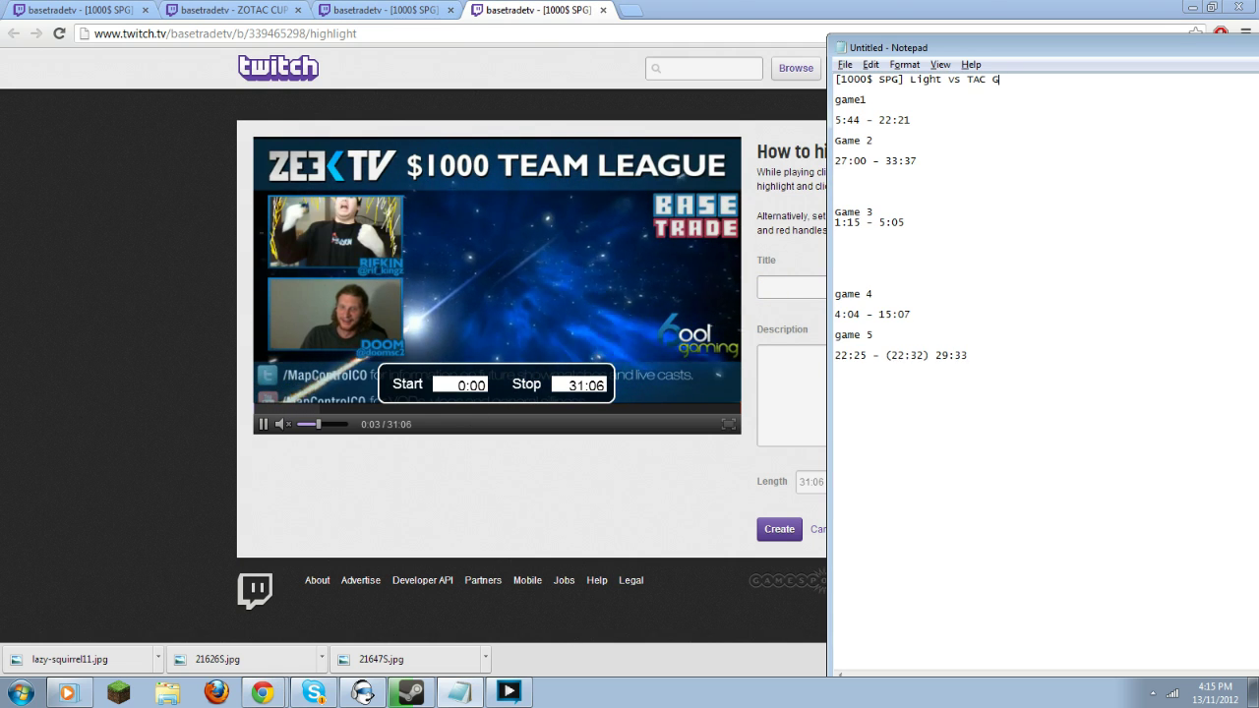
pyautogui.hotkey('ctrl', 'c')
pyautogui.hotkey('alt', 'Tab')
pyautogui.click(861, 286)
pyautogui.hotkey('ctrl', 'v')
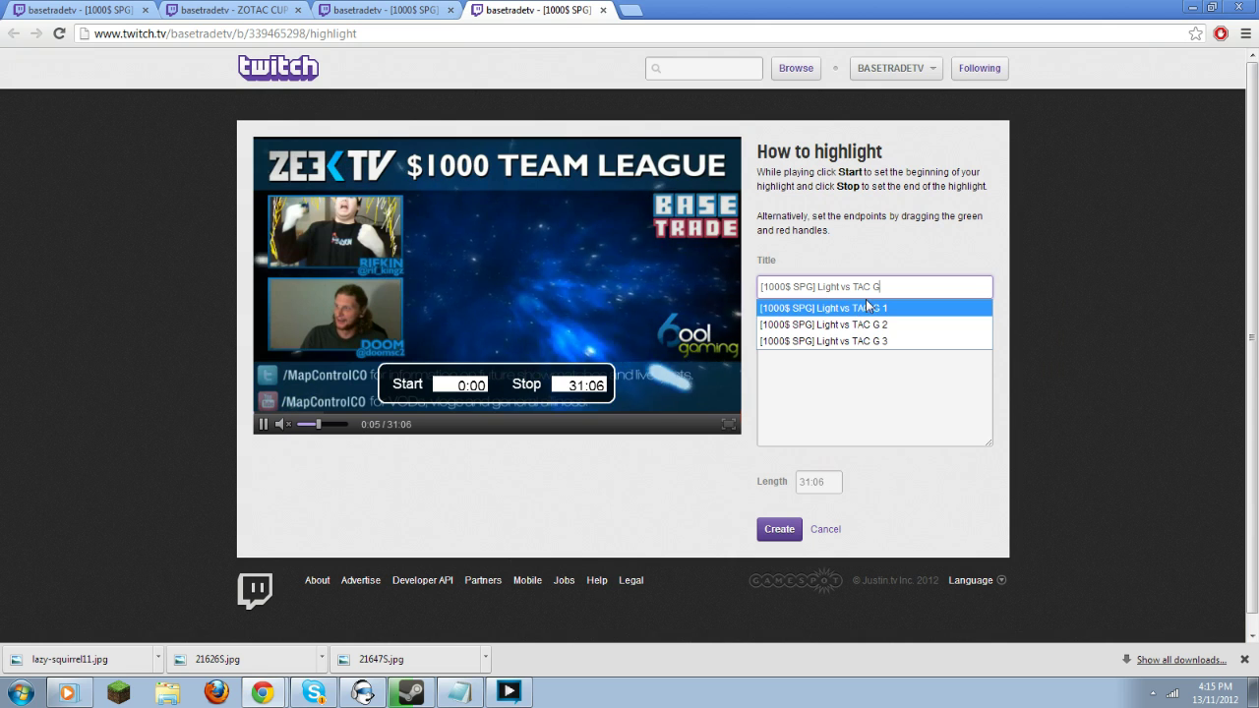
pyautogui.write('4')
pyautogui.click(934, 381)
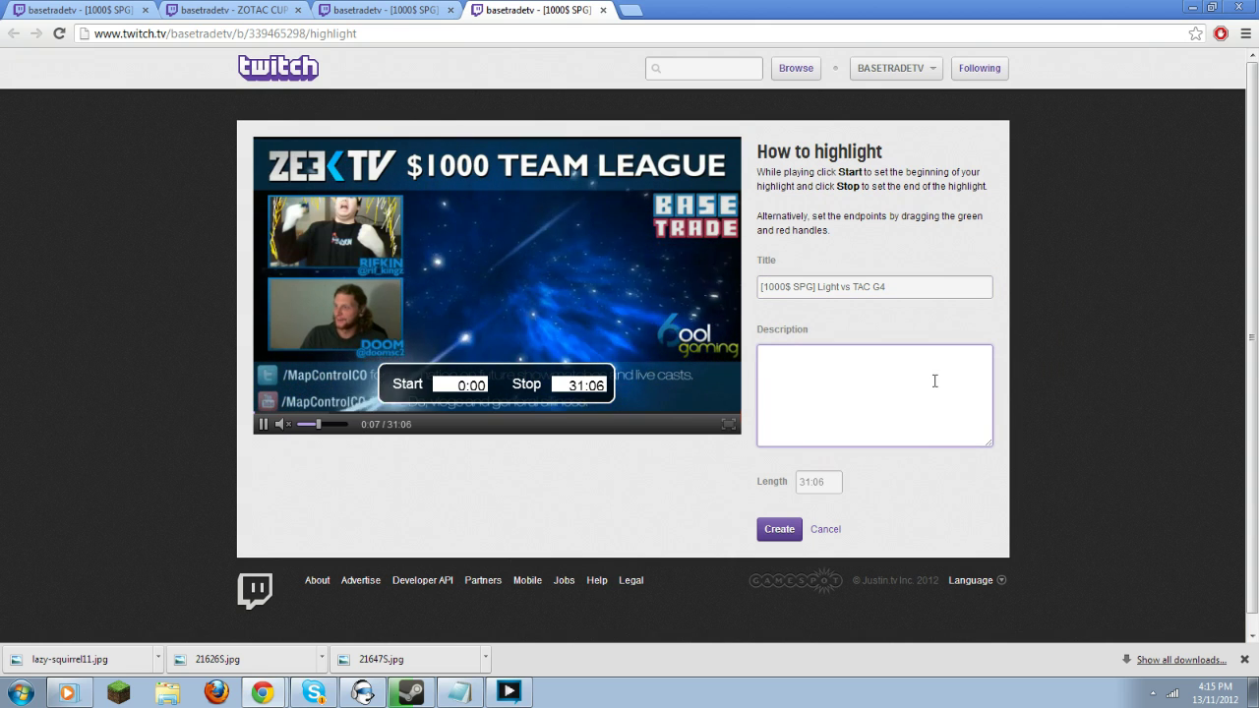
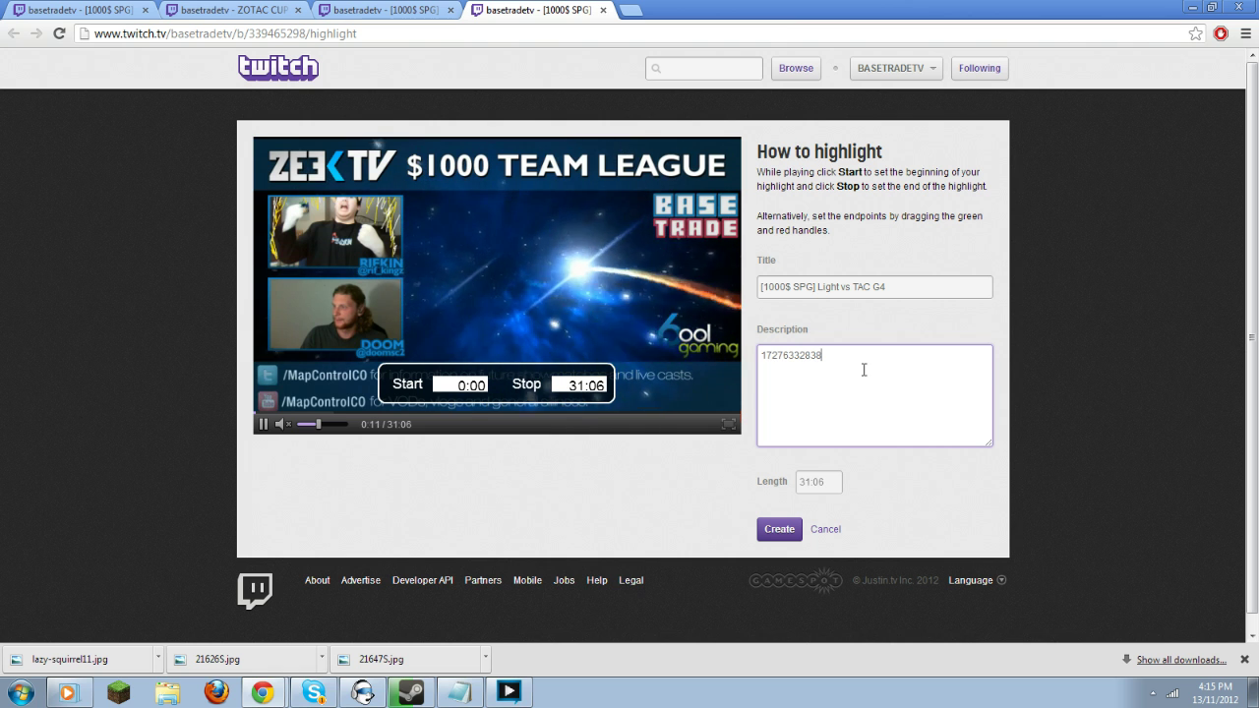
# Set the highlight to run from 22:25 to 29:33 and create it.
pyautogui.hotkey('alt', 'Tab')
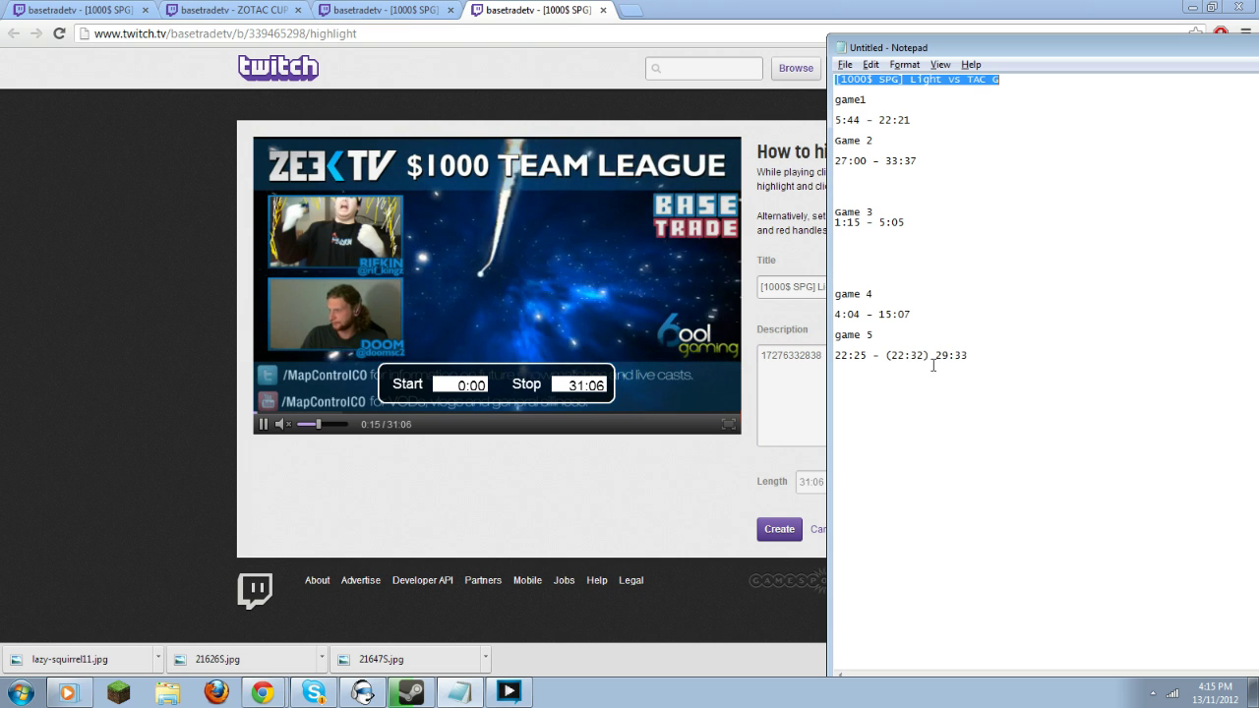
pyautogui.doubleClick(936, 355)
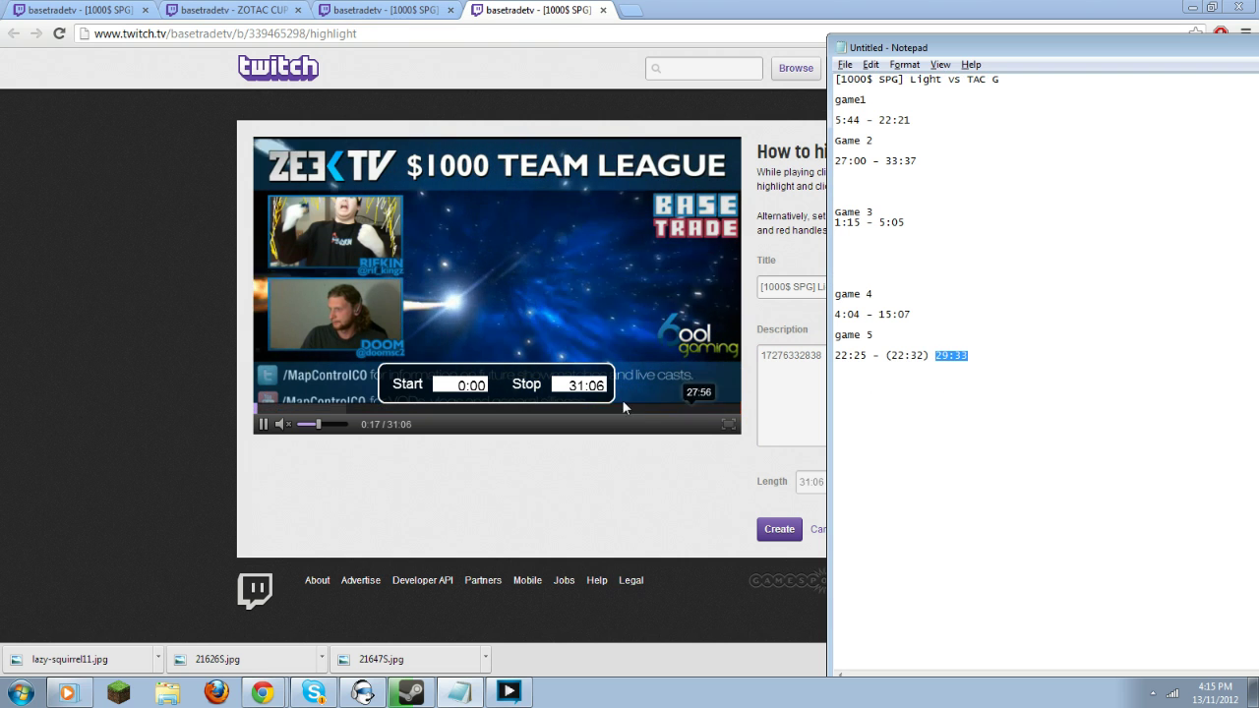
pyautogui.click(566, 392)
pyautogui.hotkey('ctrl', 'a')
pyautogui.hotkey('ctrl', 'v')
pyautogui.hotkey('alt', 'Tab')
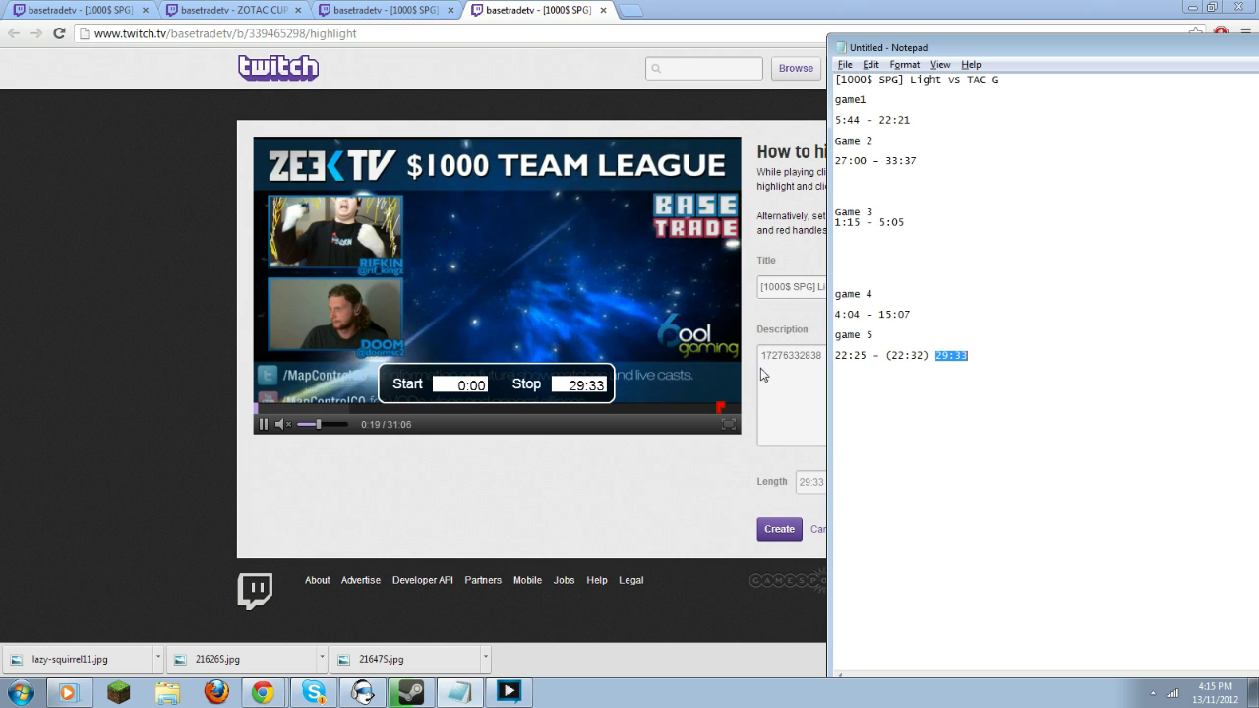
pyautogui.doubleClick(838, 355)
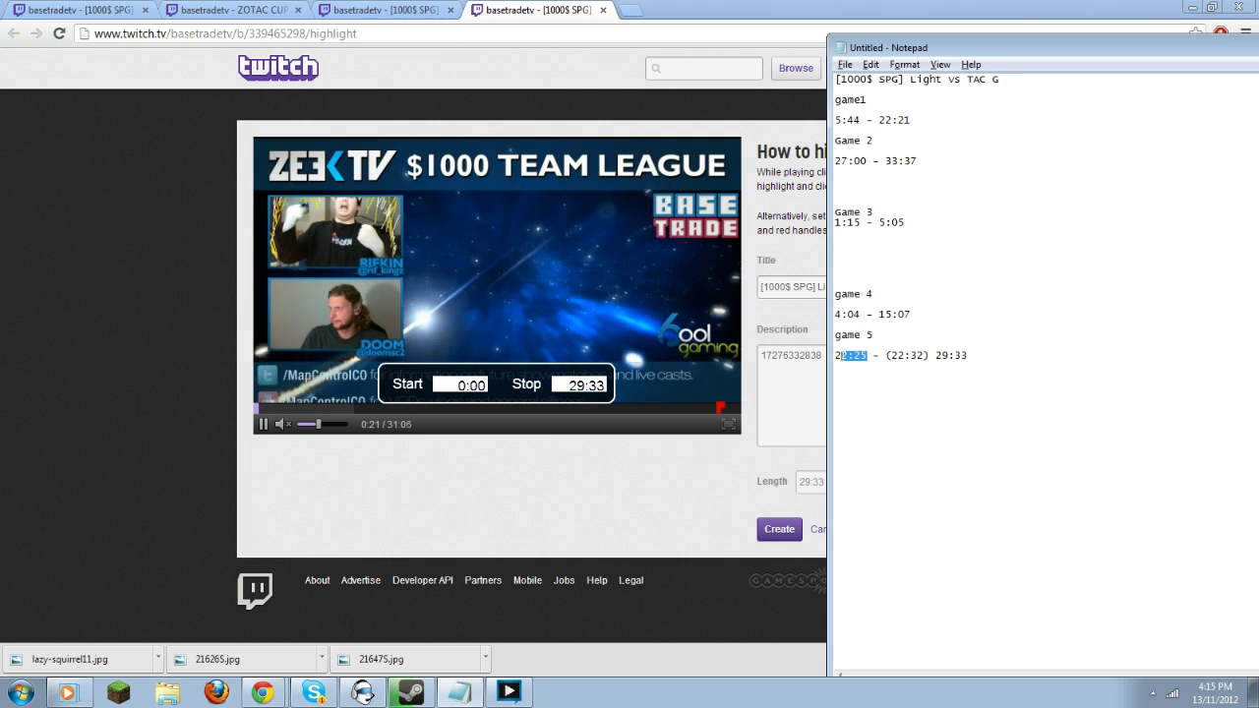
pyautogui.hotkey('ctrl', 'c')
pyautogui.click(459, 385)
pyautogui.hotkey('ctrl', 'a')
pyautogui.hotkey('ctrl', 'v')
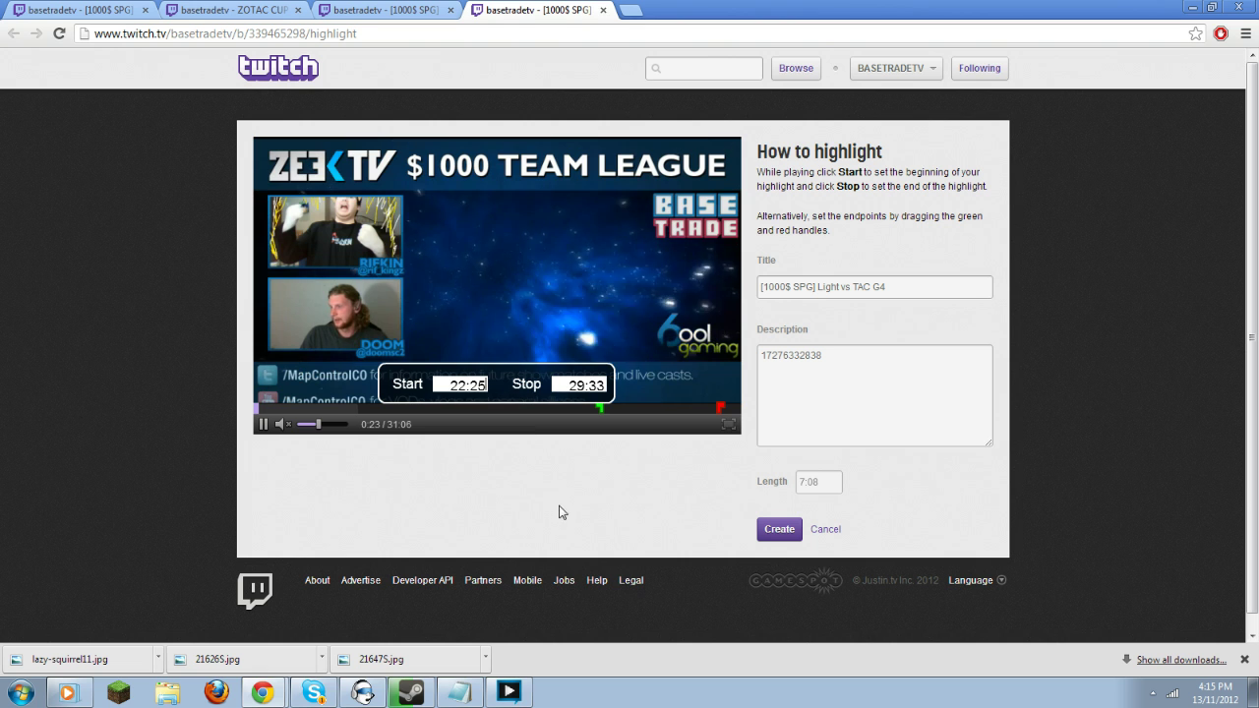
pyautogui.click(787, 536)
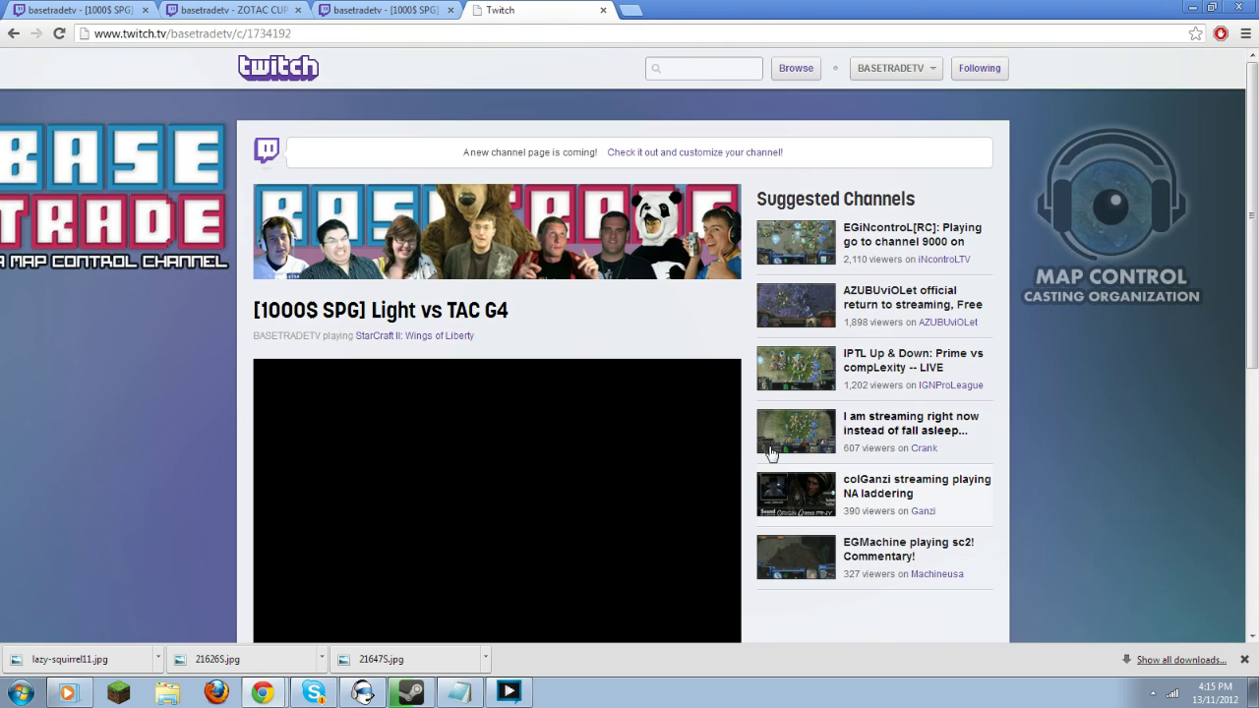
# Change the highlight title's G4 to G5, save it, and close the extra tab.
pyautogui.hotkey('alt', 'Tab')
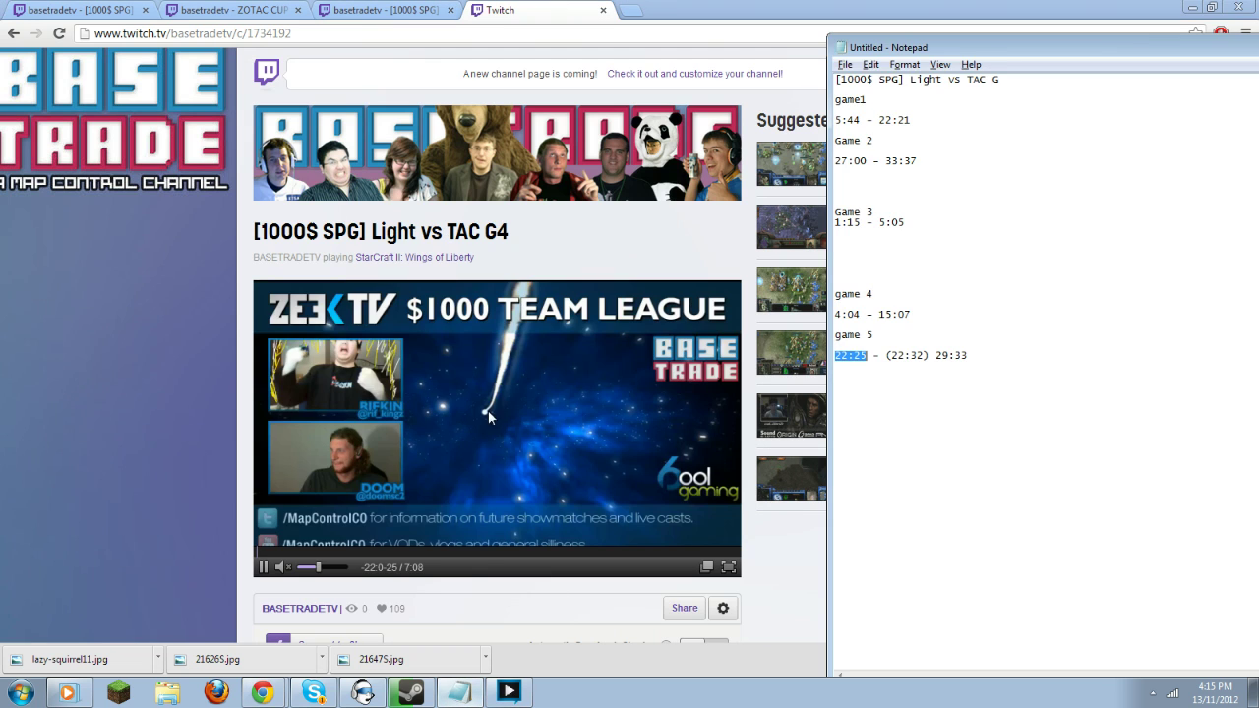
pyautogui.hotkey('alt', 'Tab')
pyautogui.click(380, 231)
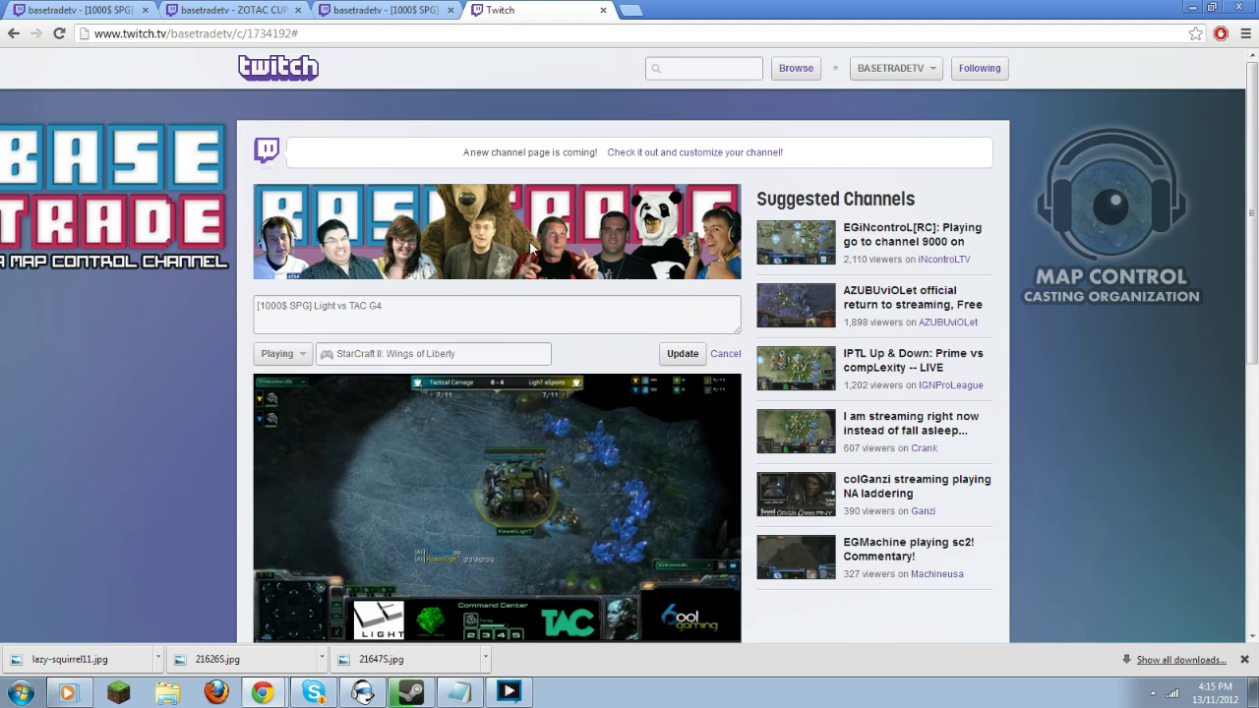
pyautogui.click(386, 306)
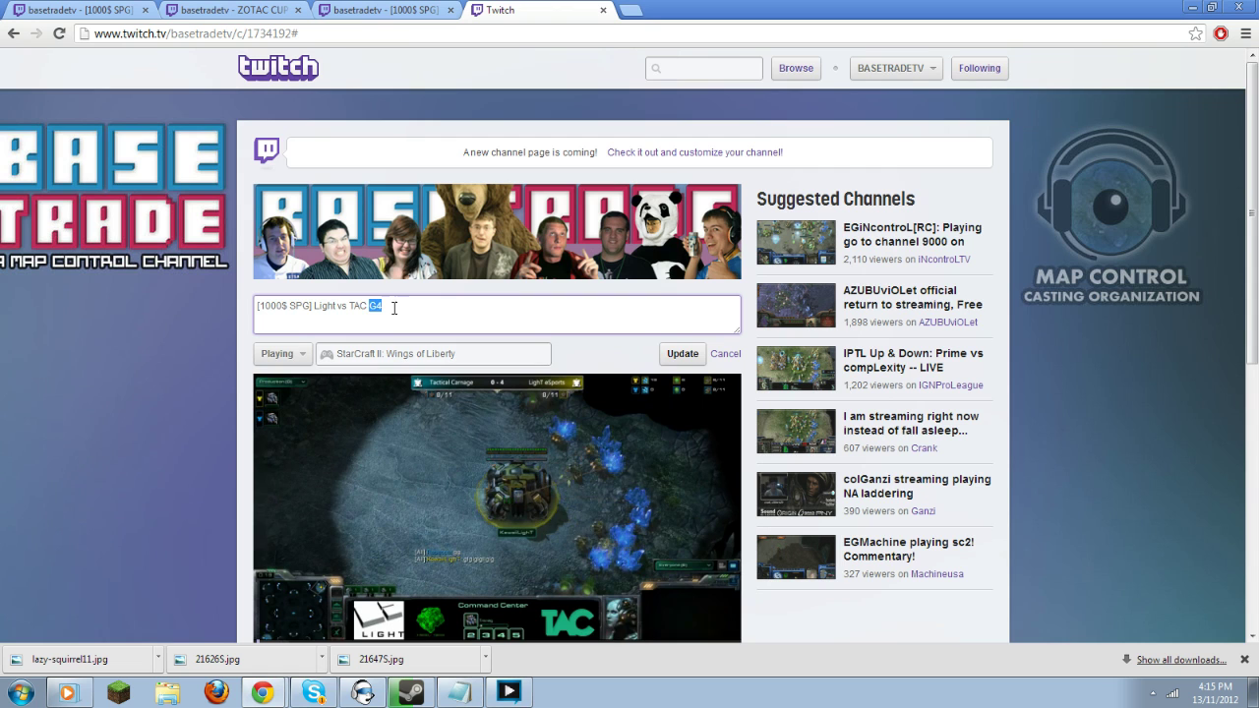
pyautogui.click(690, 358)
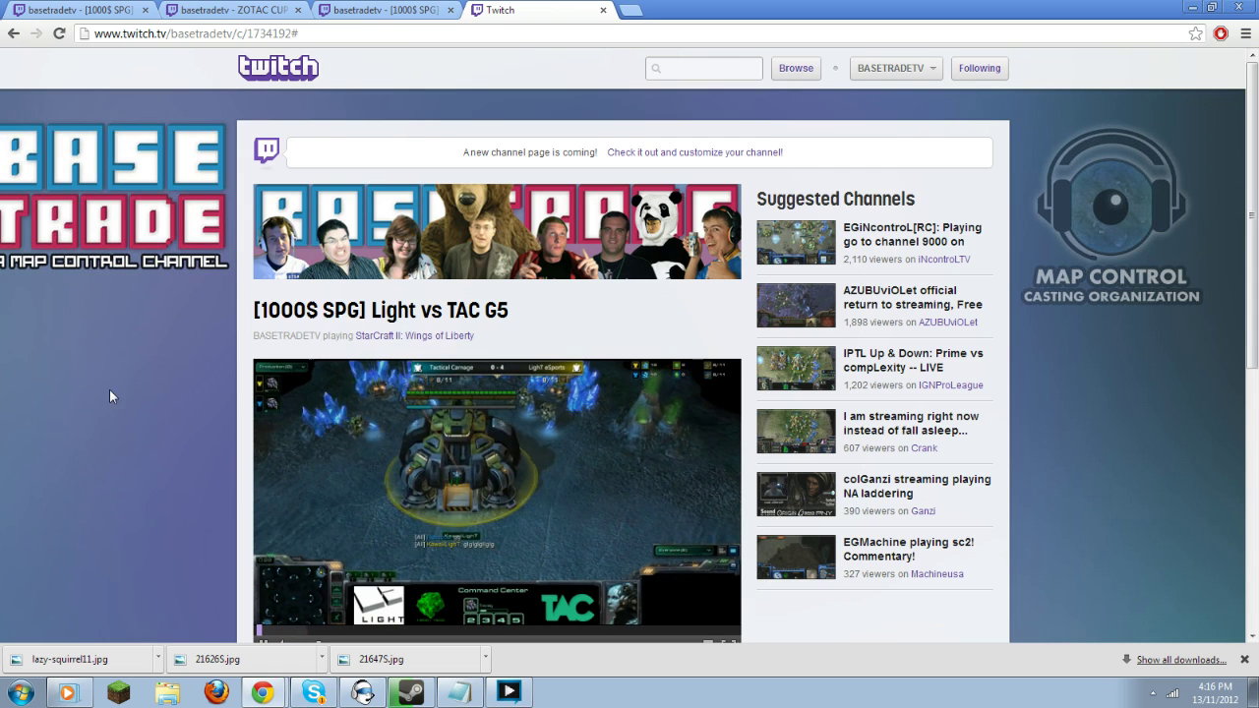
pyautogui.scroll(-1, 191, 357)
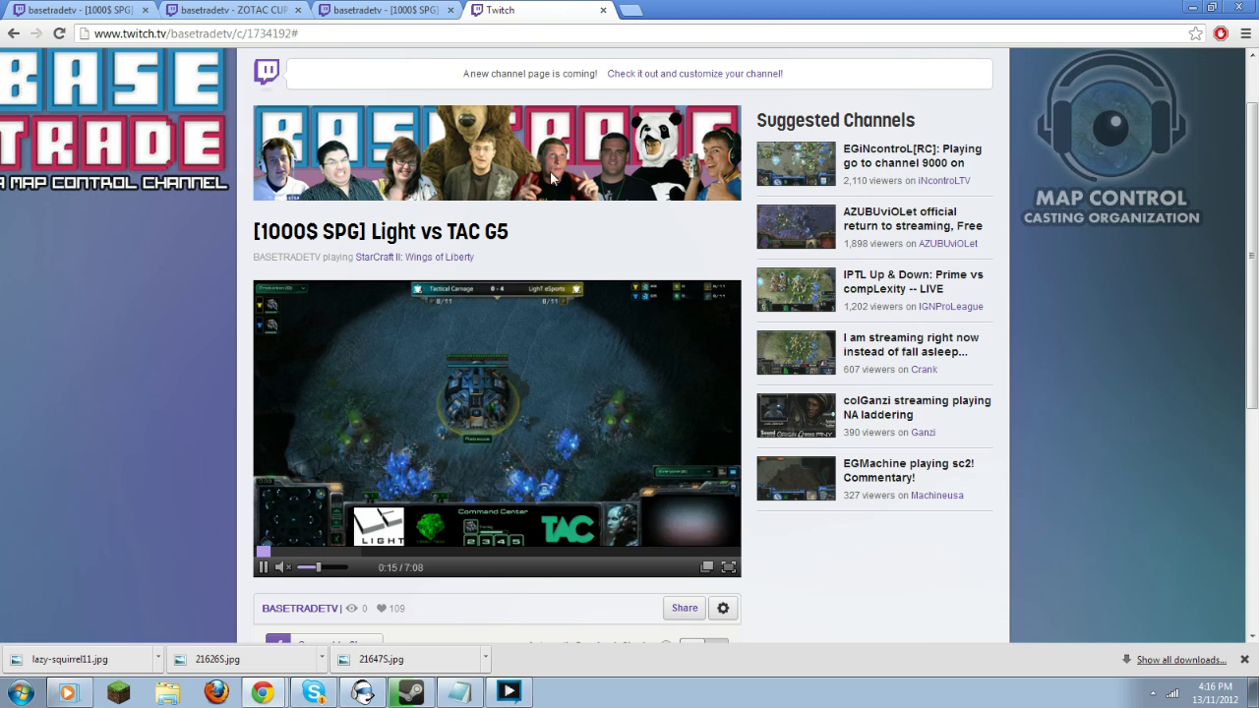
pyautogui.middleClick(542, 8)
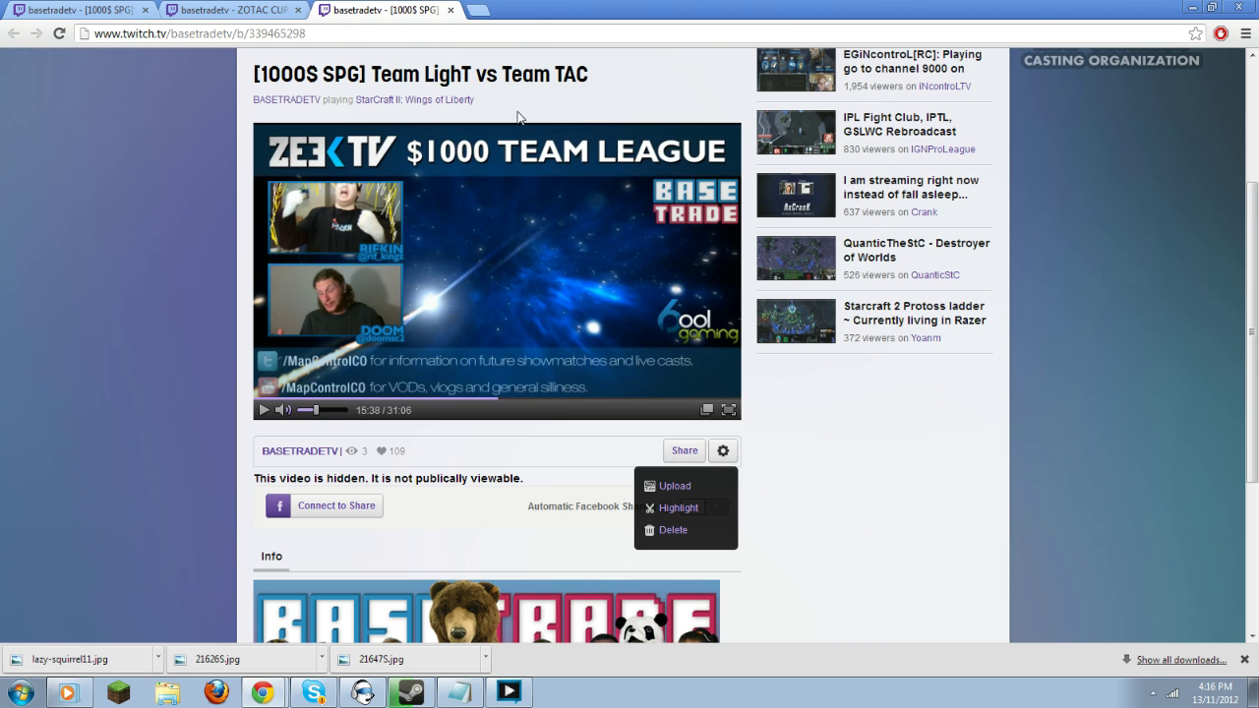
pyautogui.click(228, 10)
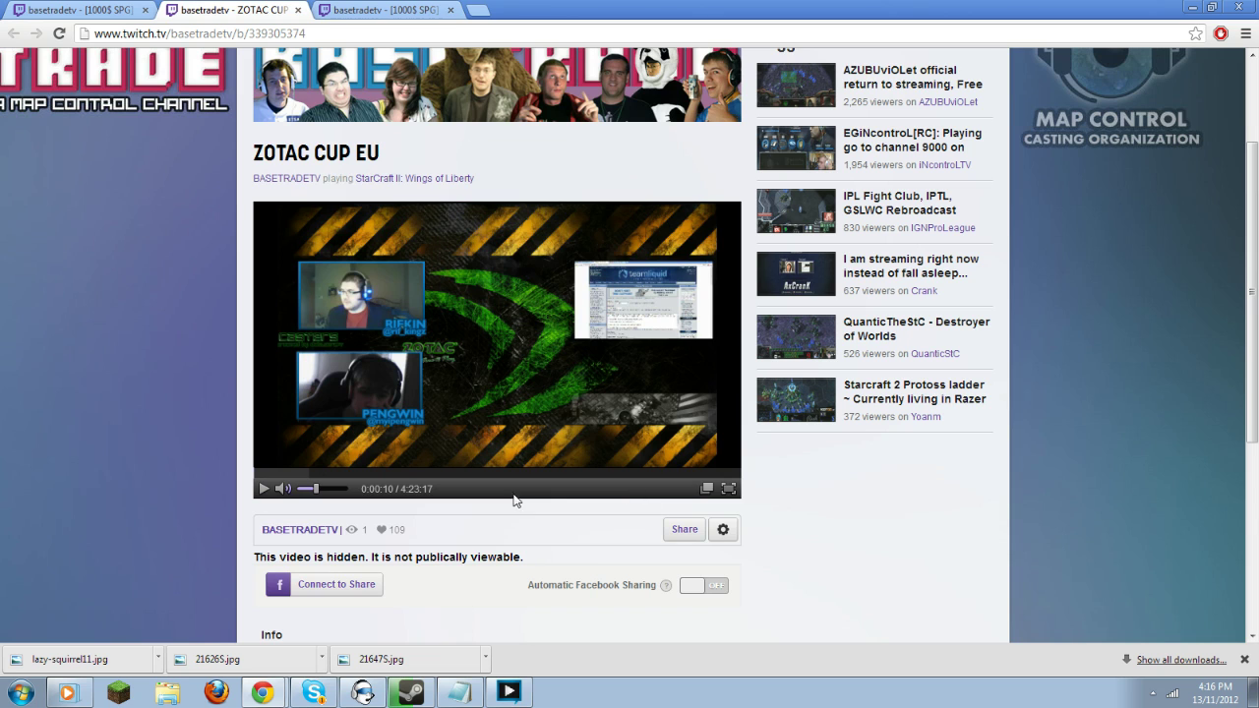
pyautogui.click(720, 530)
pyautogui.click(688, 586)
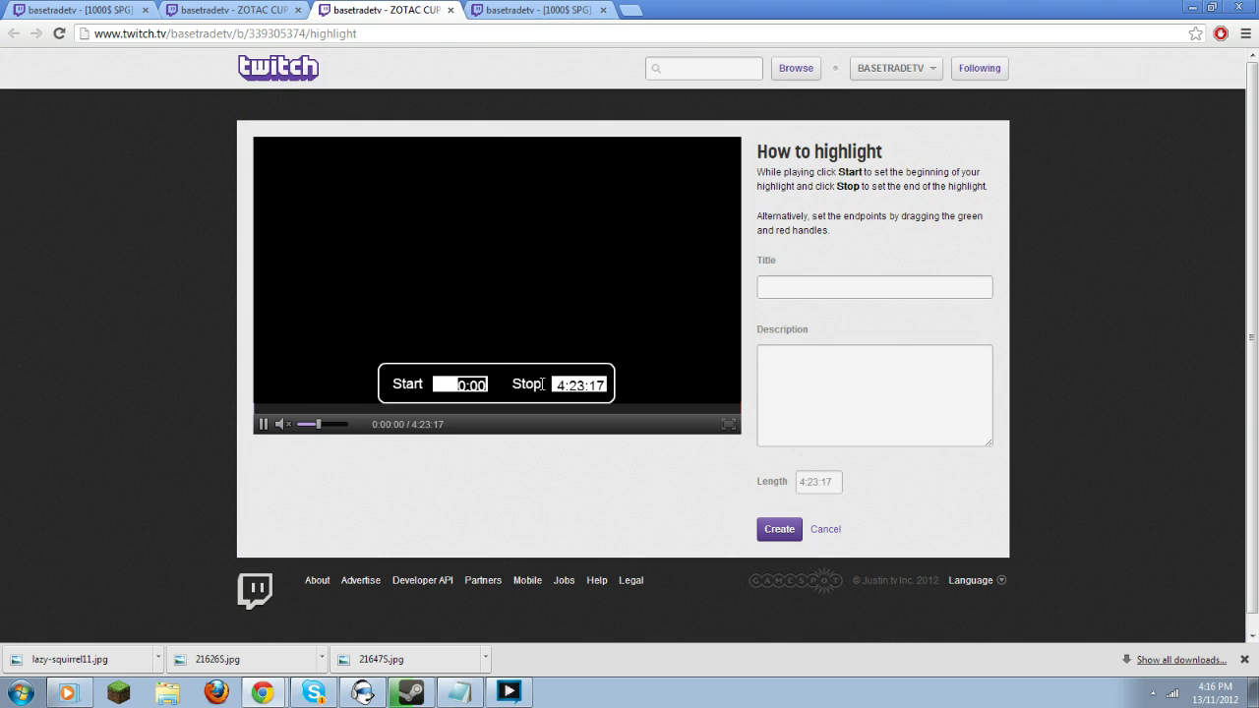
pyautogui.write('25:00')
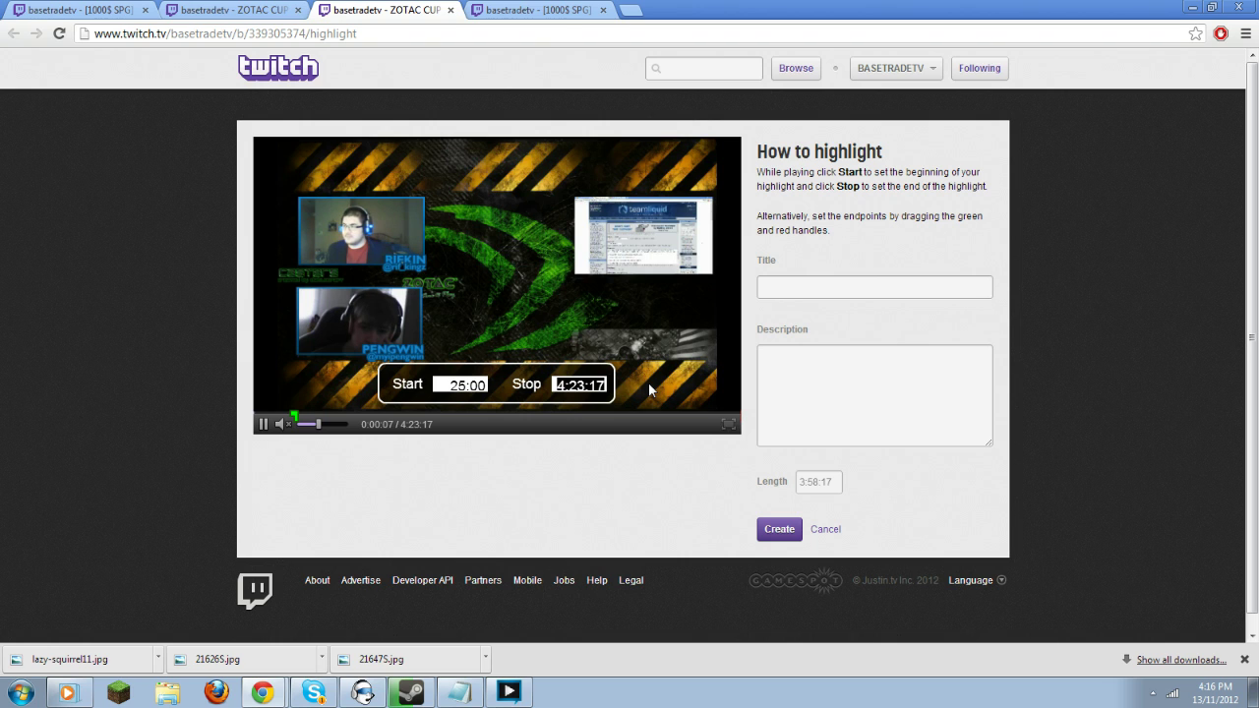
pyautogui.press('BackSpace')
pyautogui.write('1:14:30')
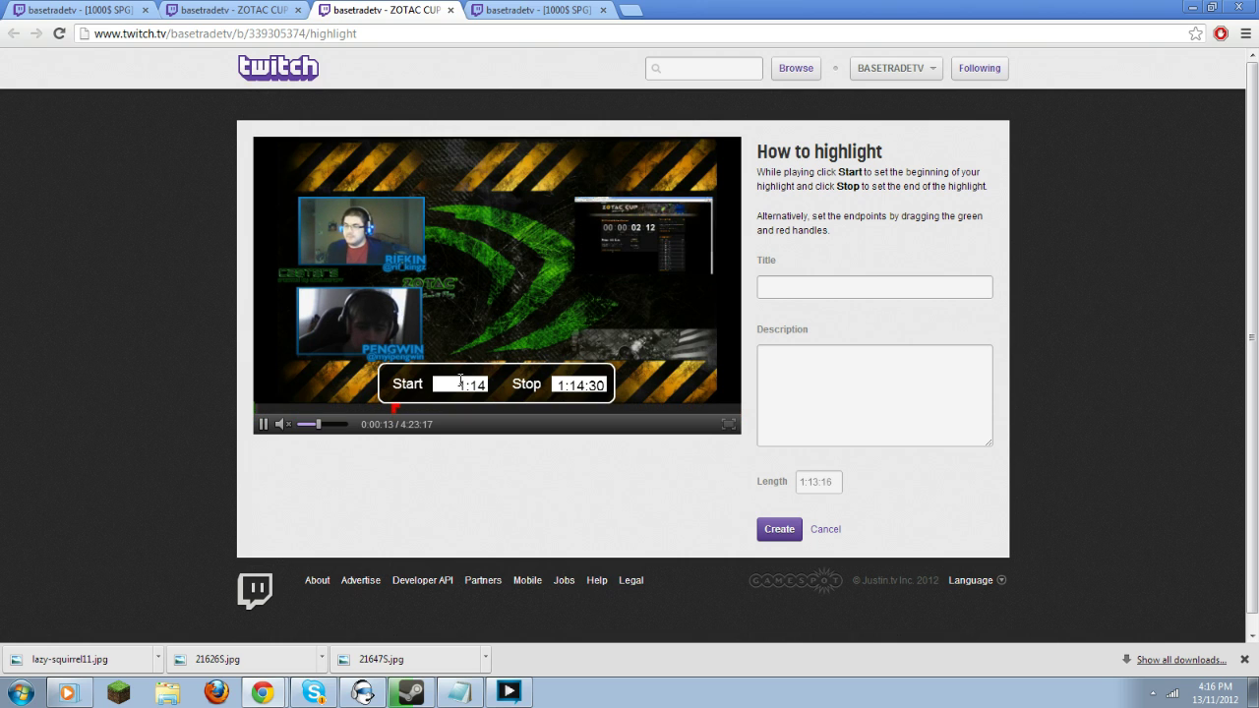
pyautogui.moveTo(444, 385); pyautogui.dragTo(506, 386)
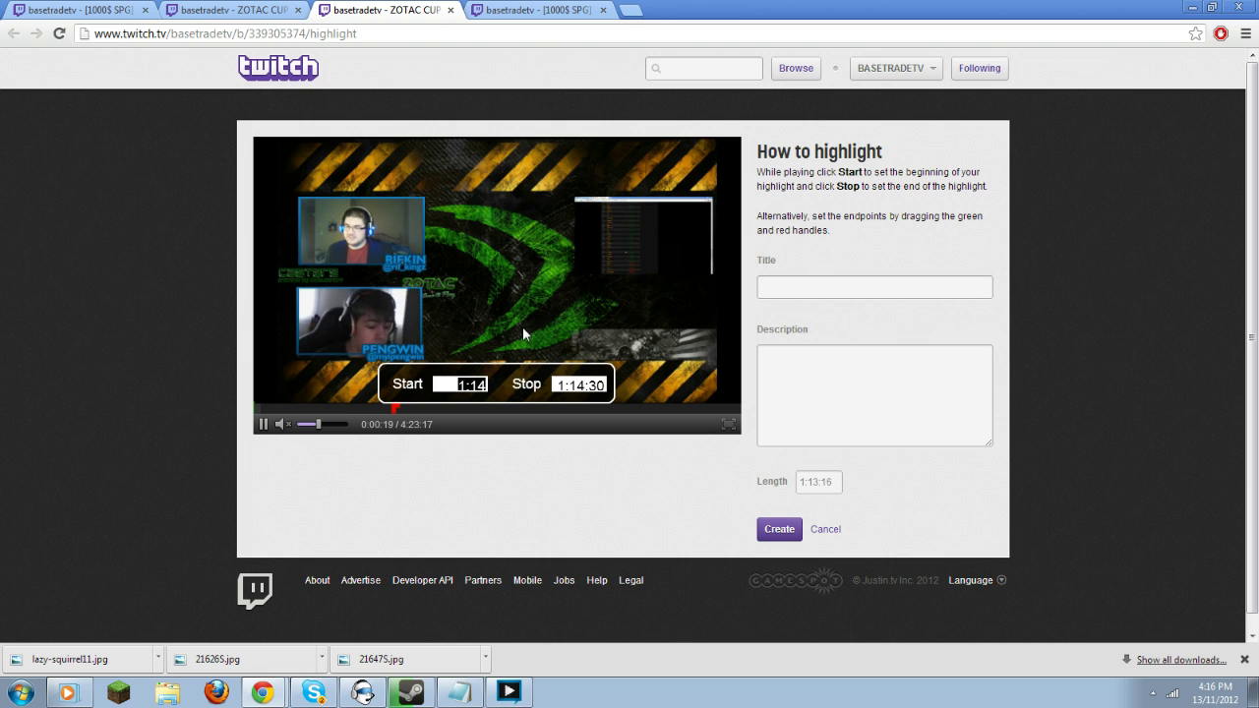
pyautogui.middleClick(364, 8)
pyautogui.click(368, 10)
# Start a highlight titled '[1000$ SPG] Light vs TAC G4', reusing the title as description.
pyautogui.click(131, 375)
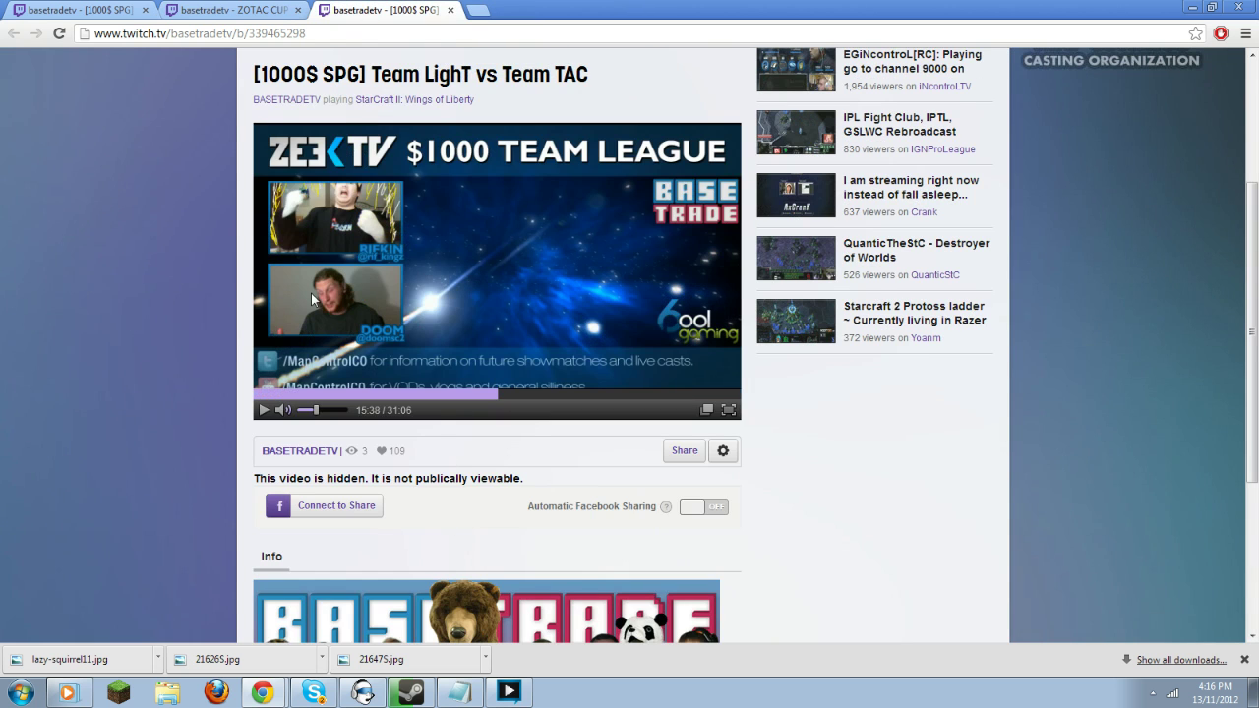
pyautogui.scroll(1, 311, 293)
pyautogui.click(728, 527)
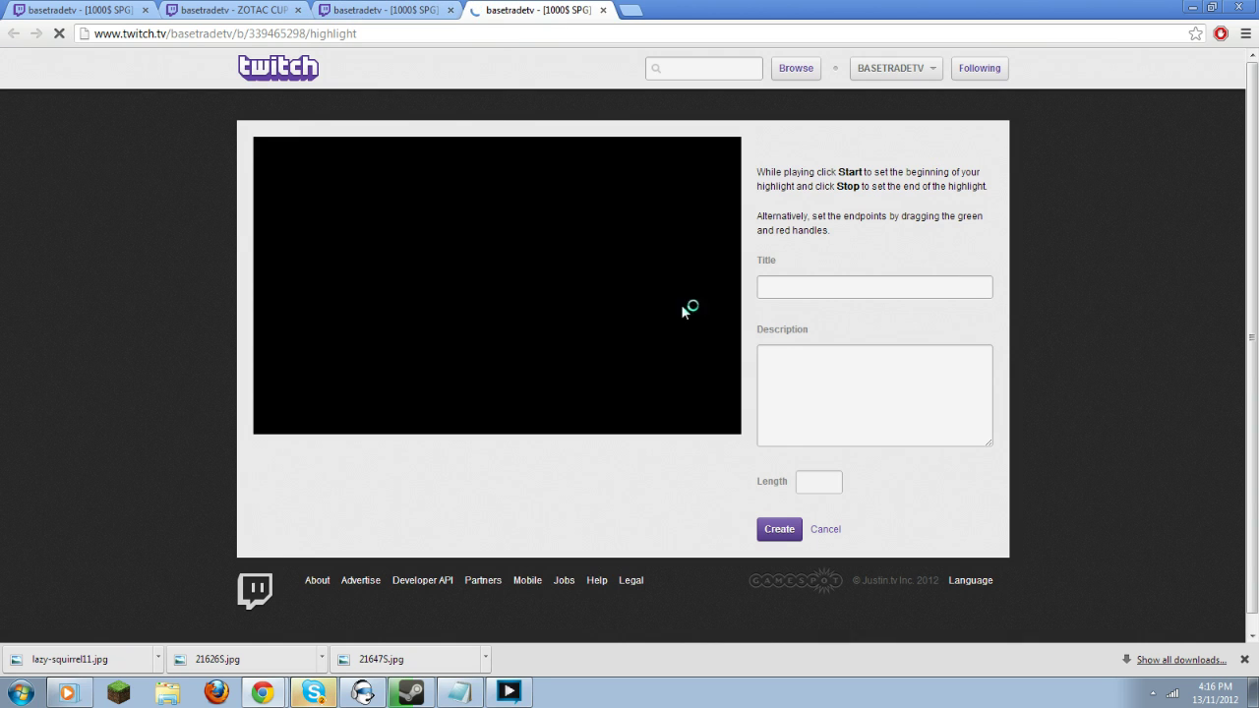
pyautogui.hotkey('alt', 'Tab')
pyautogui.hotkey('alt', 'Tab')
pyautogui.hotkey('alt', 'Tab')
pyautogui.moveTo(1002, 79); pyautogui.dragTo(834, 79)
pyautogui.hotkey('ctrl', 'c')
pyautogui.hotkey('alt', 'Tab')
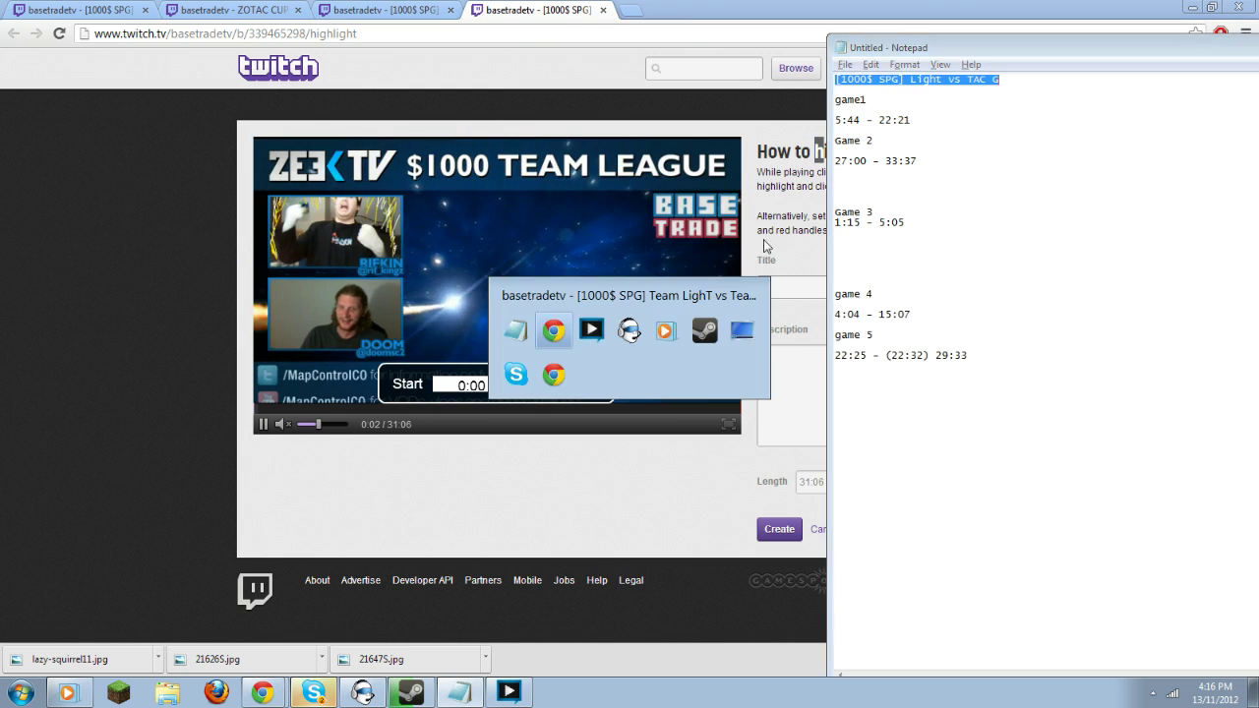
pyautogui.click(915, 287)
pyautogui.hotkey('ctrl', 'v')
pyautogui.write('4')
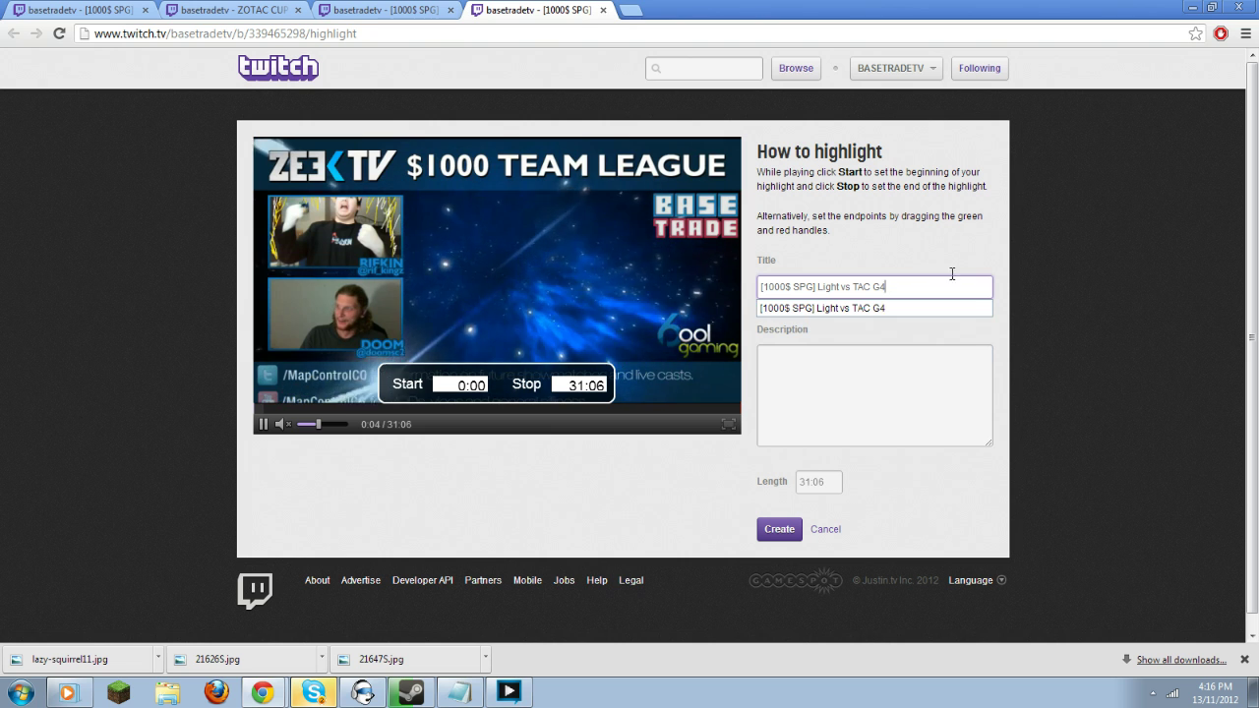
pyautogui.click(885, 380)
pyautogui.hotkey('ctrl', 'v')
# Set the highlight to run from 4:04 to 15:07 and create it.
pyautogui.hotkey('alt', 'Tab')
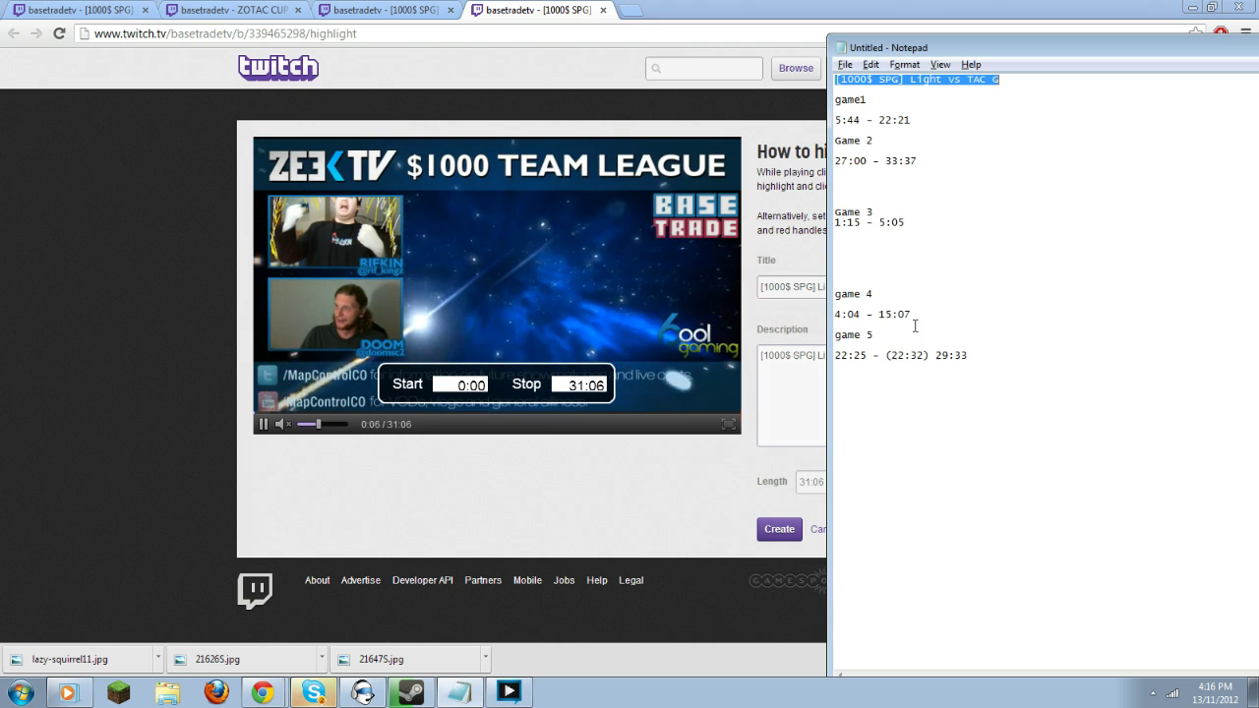
pyautogui.moveTo(894, 314); pyautogui.dragTo(880, 313)
pyautogui.hotkey('ctrl', 'c')
pyautogui.hotkey('alt', 'Tab')
pyautogui.click(583, 385)
pyautogui.hotkey('ctrl', 'v')
pyautogui.hotkey('alt', 'Tab')
pyautogui.moveTo(868, 315); pyautogui.dragTo(835, 315)
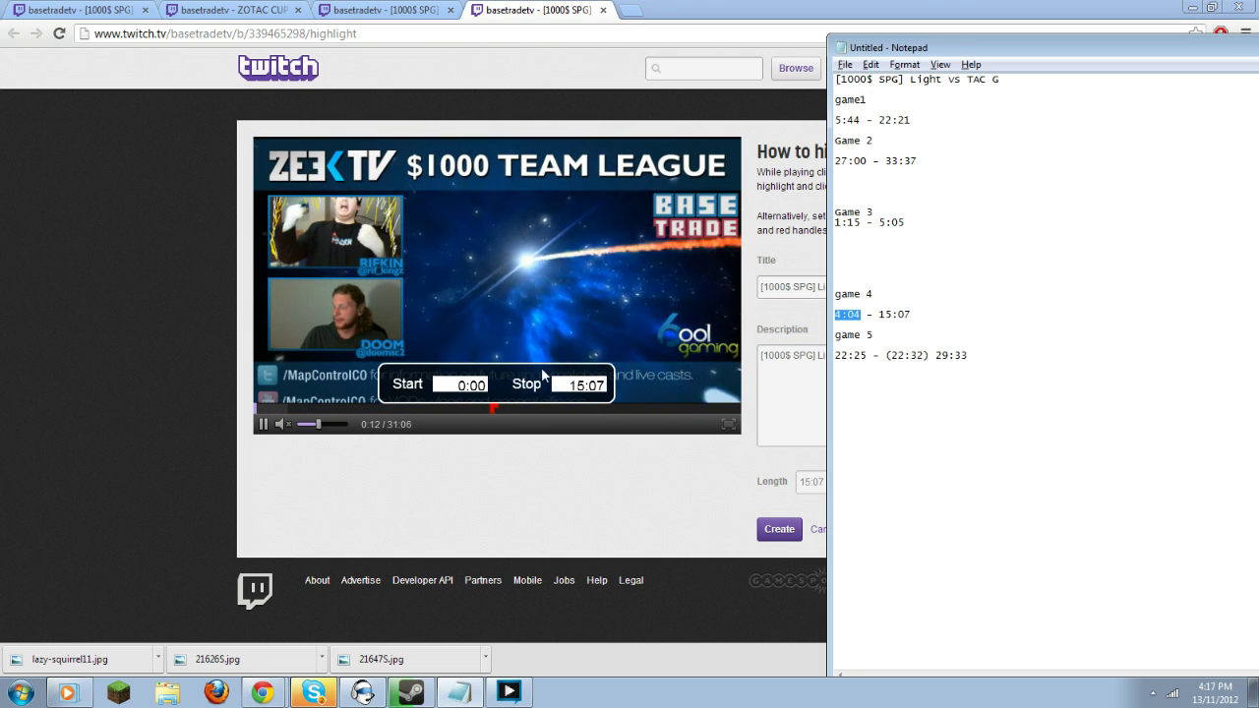
pyautogui.hotkey('ctrl', 'c')
pyautogui.hotkey('alt', 'Tab')
pyautogui.click(462, 384)
pyautogui.hotkey('ctrl', 'v')
pyautogui.click(779, 530)
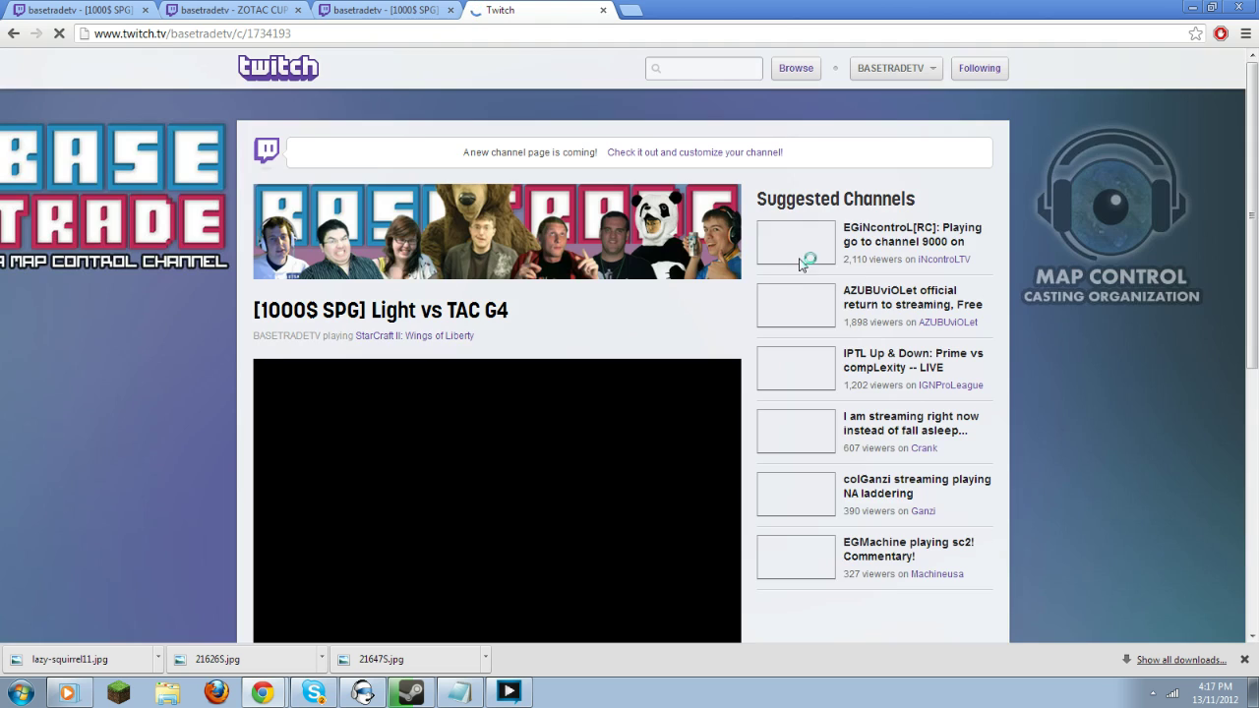
# Go to the channel's Videos page and list its Highlights.
pyautogui.hotkey('alt', 'Tab')
pyautogui.click(768, 125)
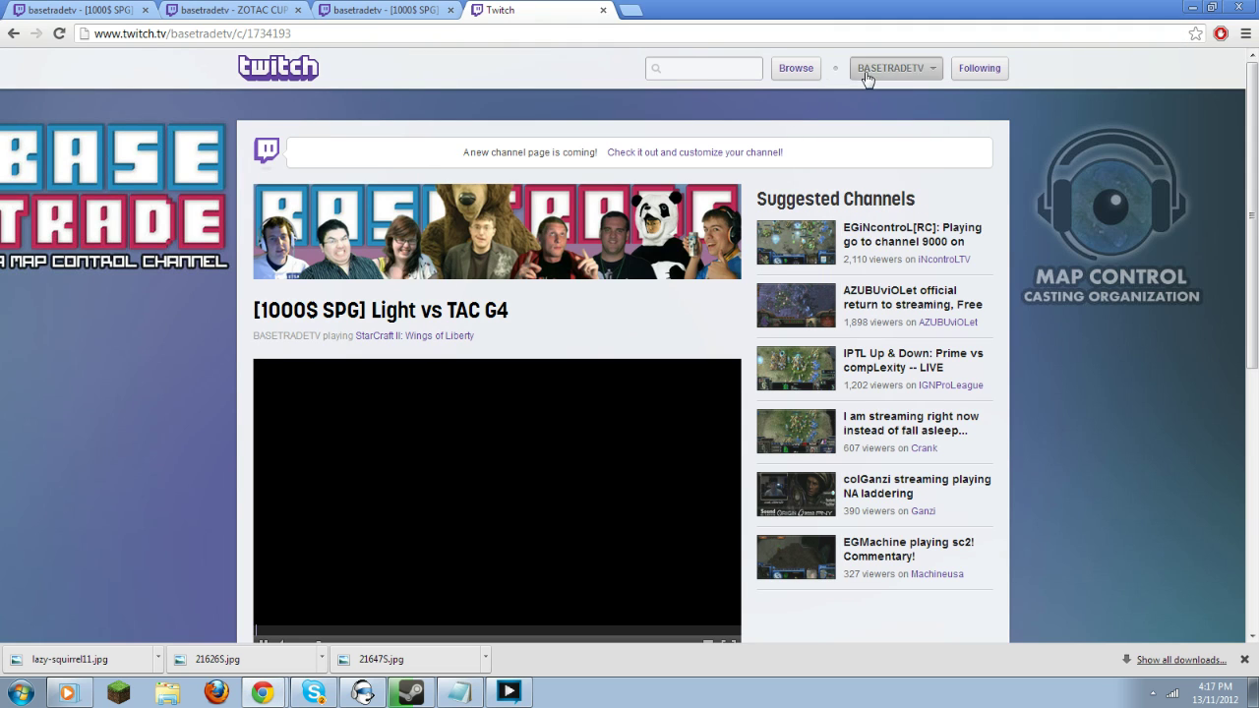
pyautogui.click(865, 74)
pyautogui.click(832, 124)
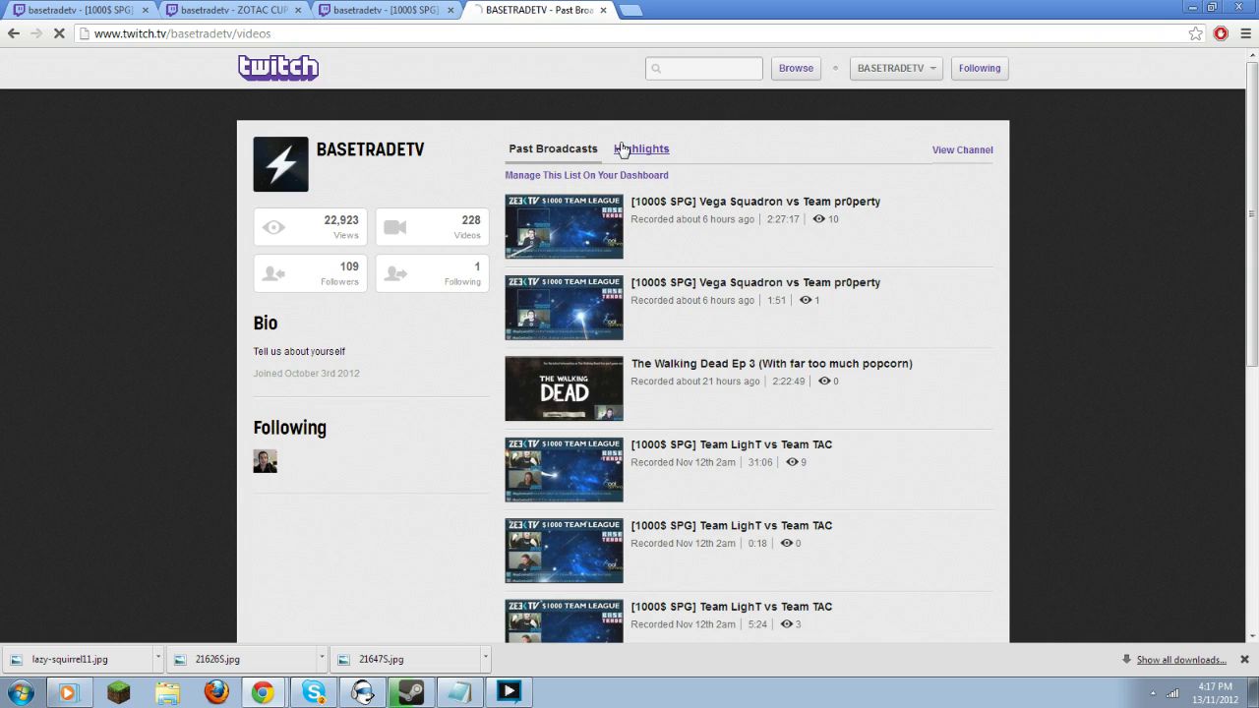
pyautogui.click(622, 148)
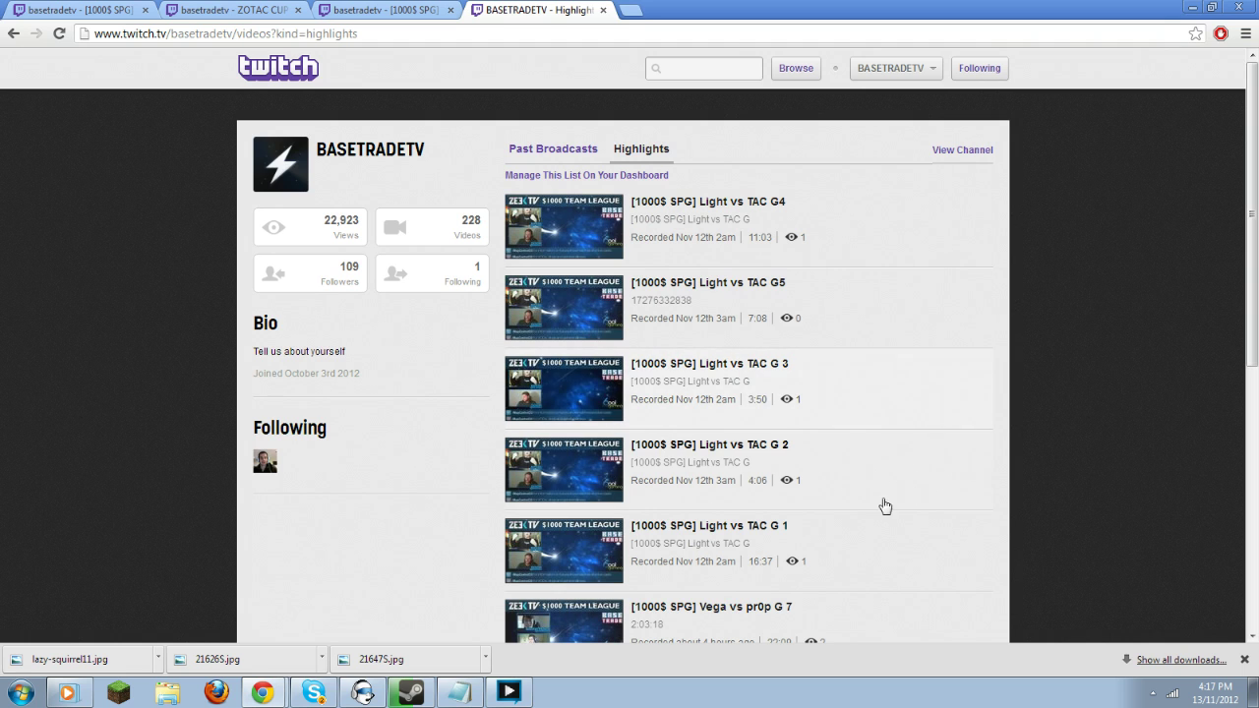
# Open the '[1000$ SPG] Light vs TAC G 1' highlight and pause it near the start.
pyautogui.click(748, 529)
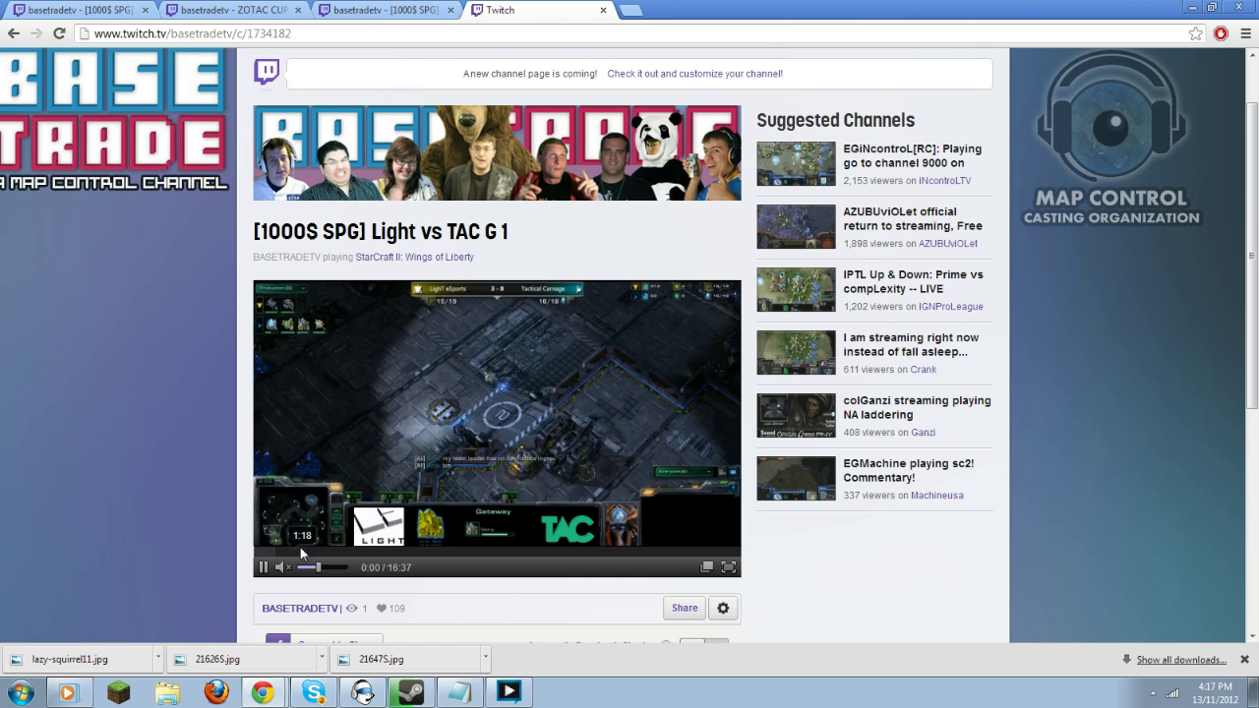
pyautogui.scroll(-2, 285, 511)
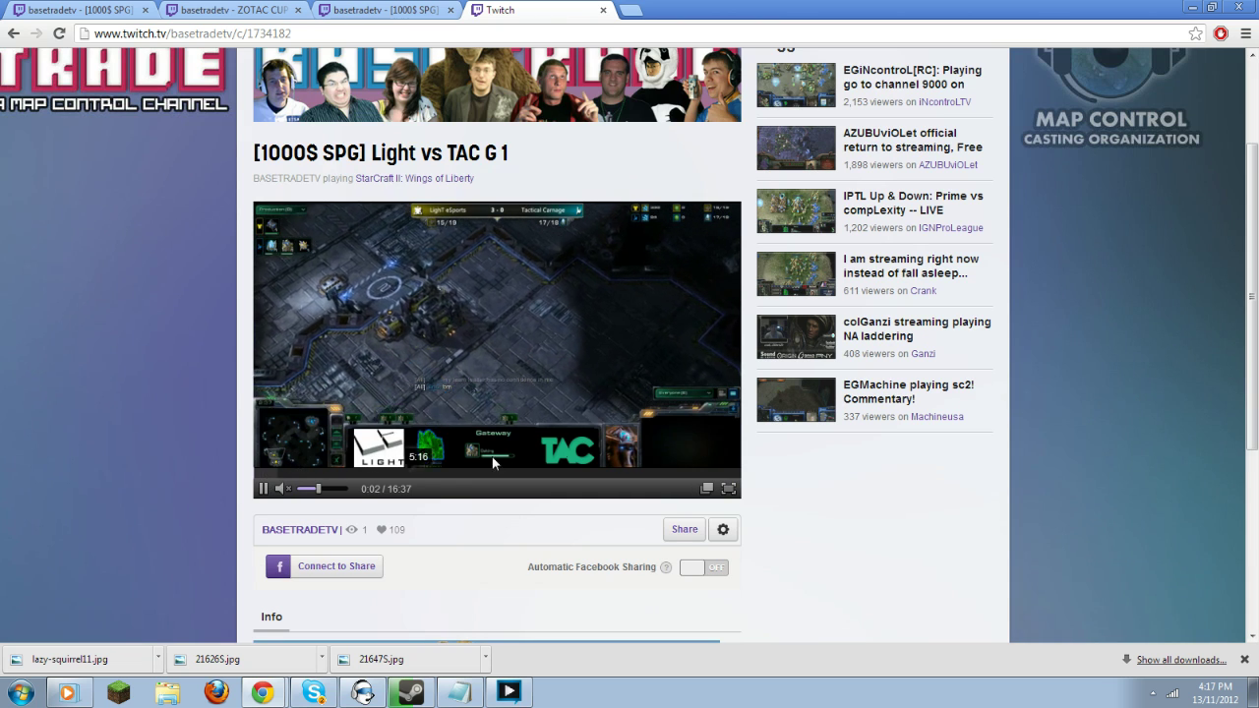
pyautogui.click(263, 489)
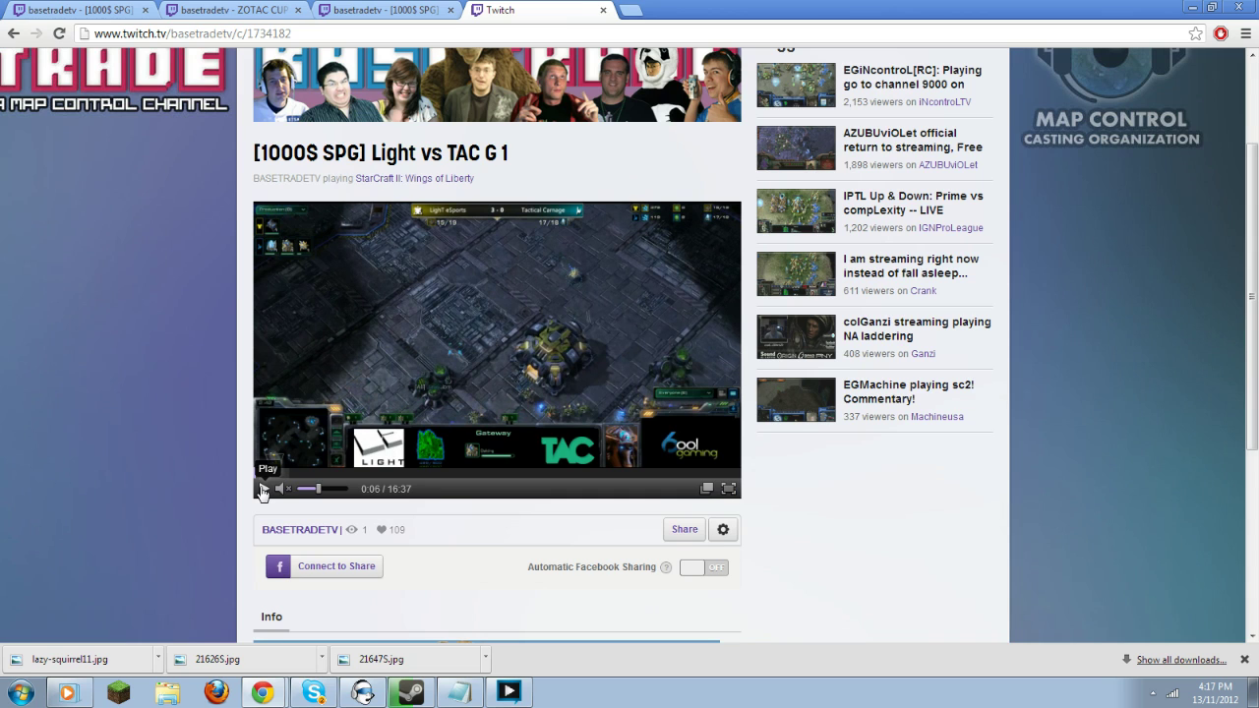
pyautogui.scroll(-2, 816, 496)
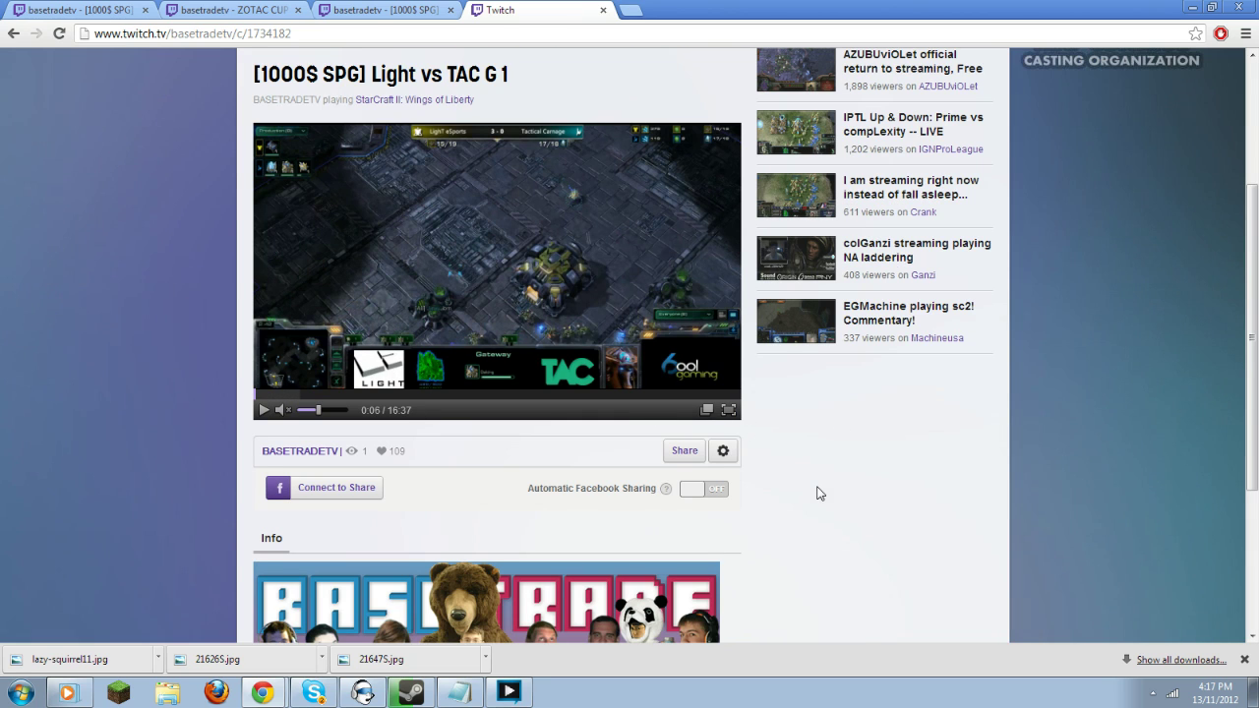
# Upload the G 1 highlight to YouTube with privacy set to Private.
pyautogui.click(724, 453)
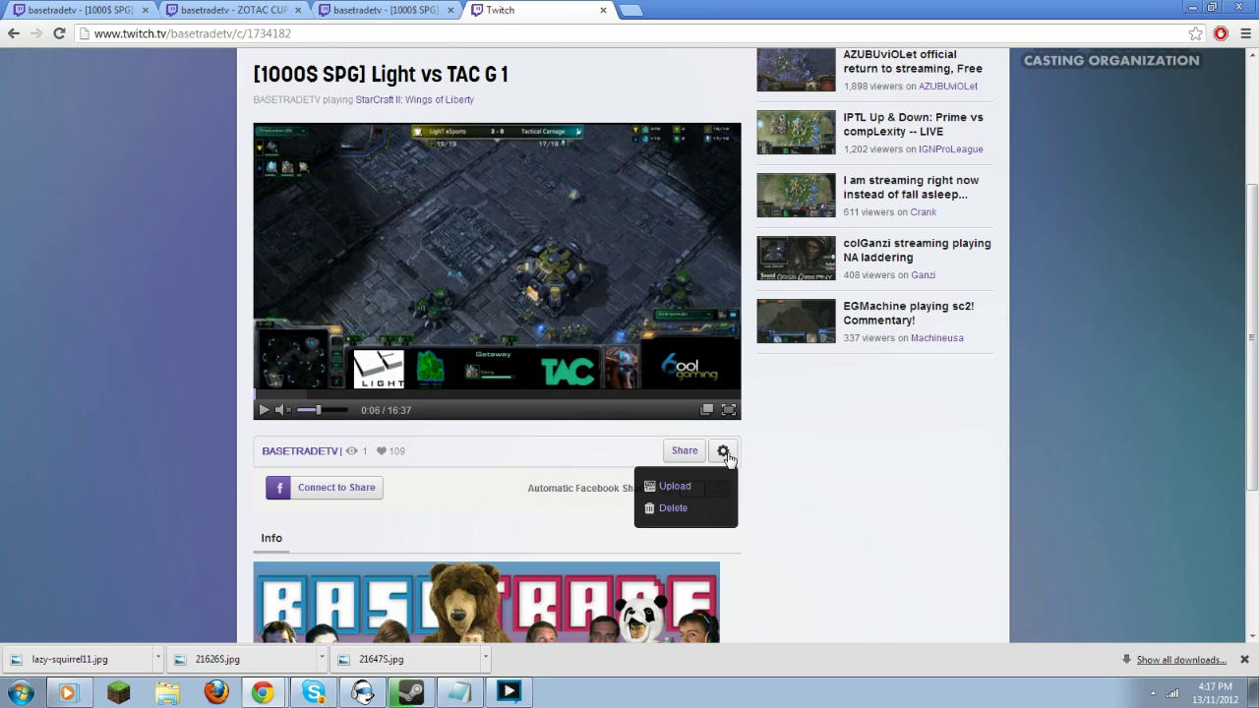
pyautogui.click(675, 487)
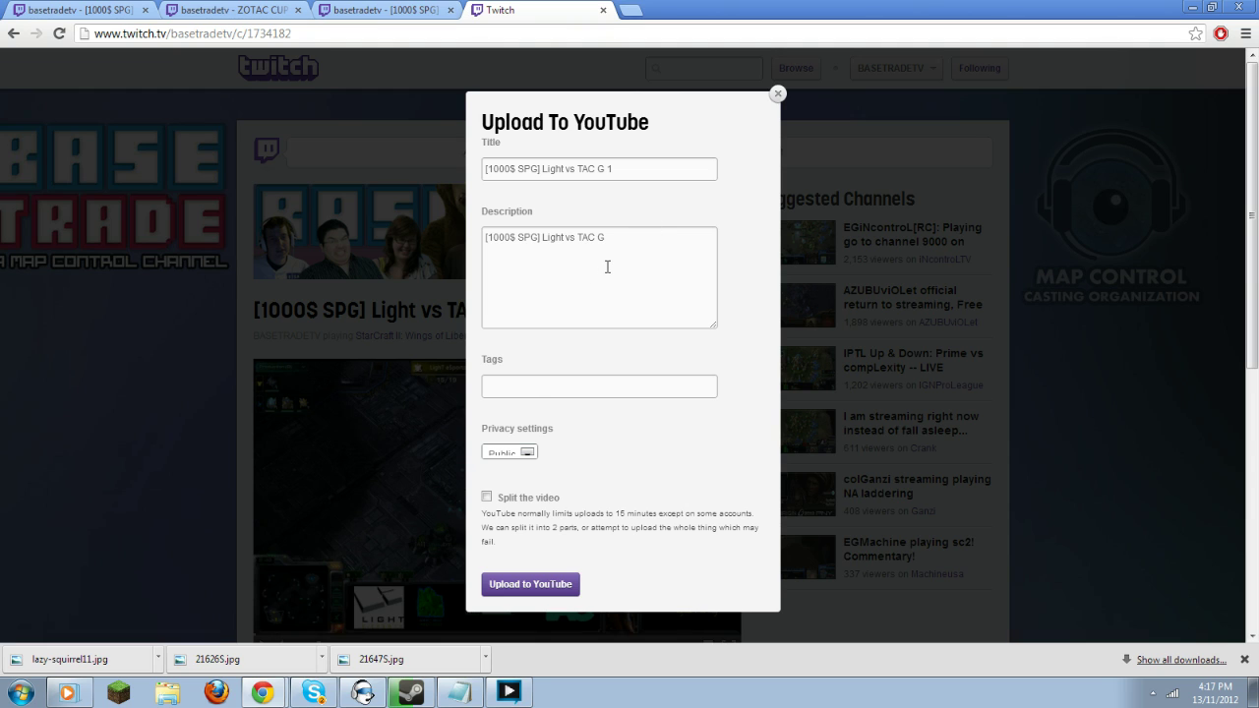
pyautogui.click(526, 453)
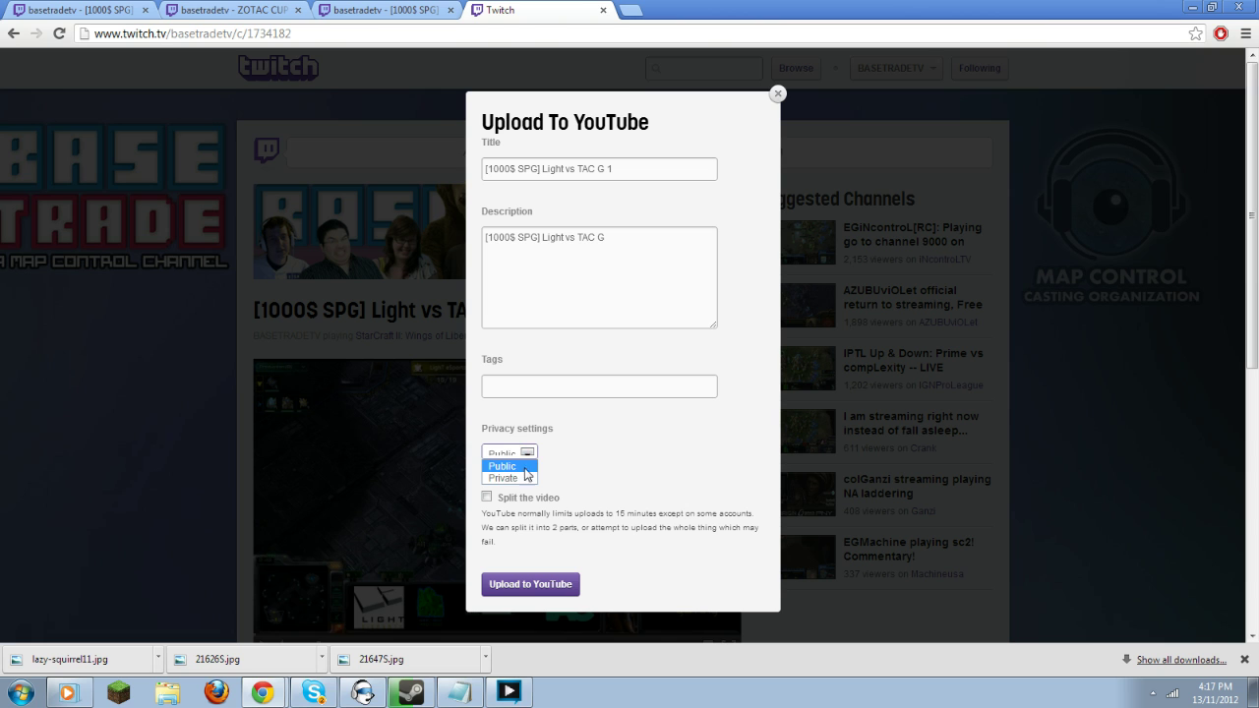
pyautogui.click(525, 478)
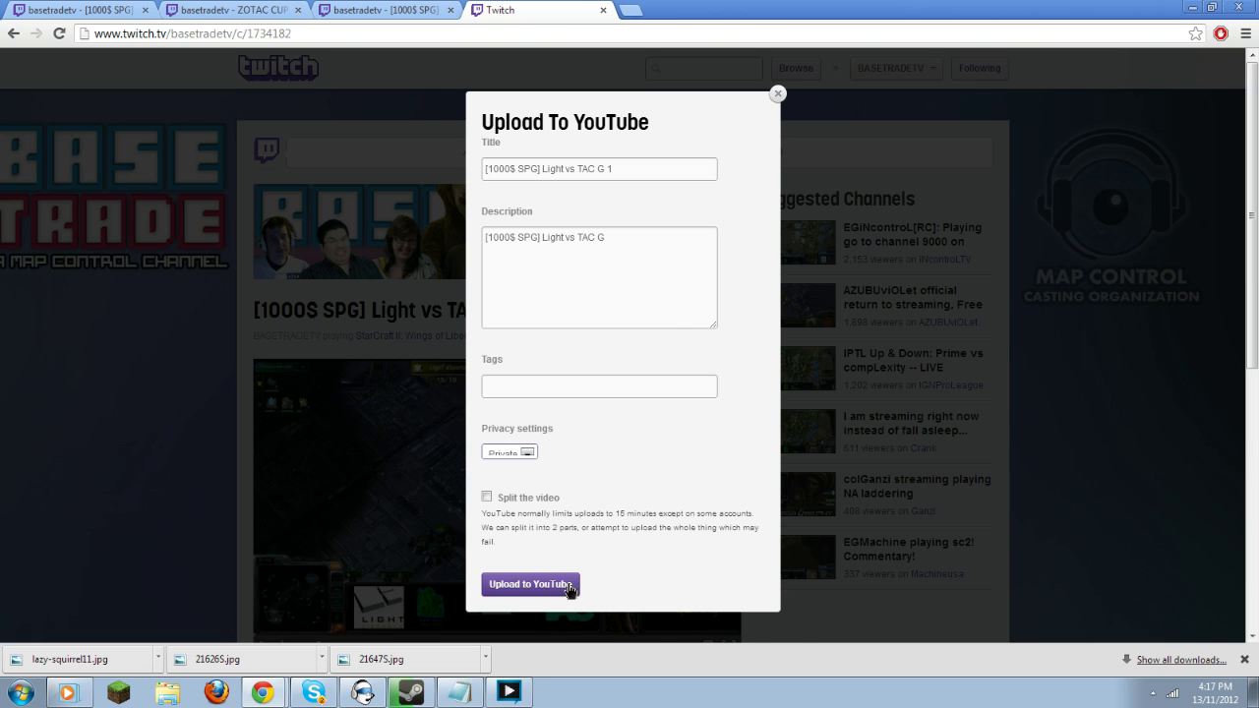
pyautogui.click(529, 584)
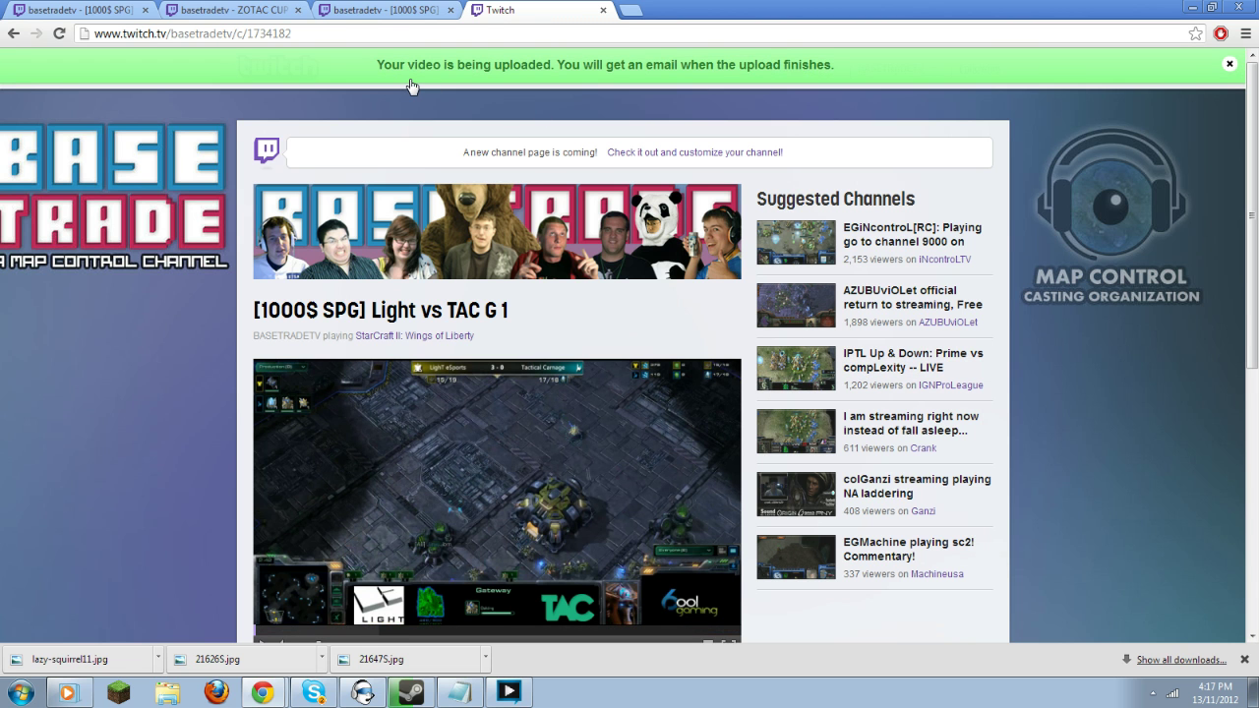